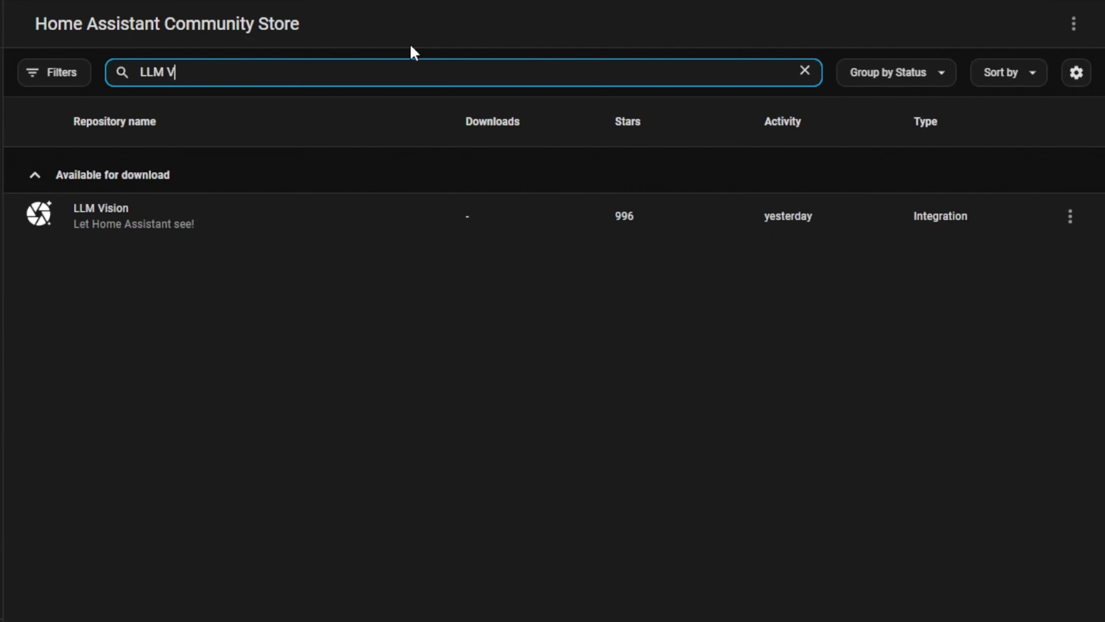
- Download the LLM Vision integration from the community store and restart Home Assistant through the pending restart repair
{"action": "left_click", "coordinate": [264, 219]}
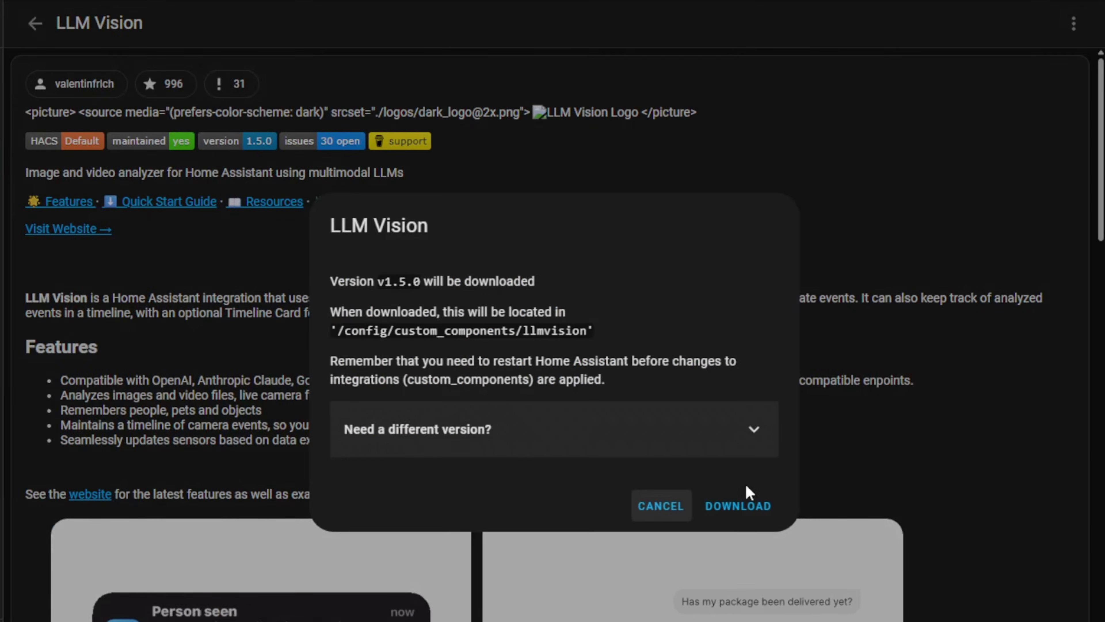
{"action": "left_click", "coordinate": [742, 489]}
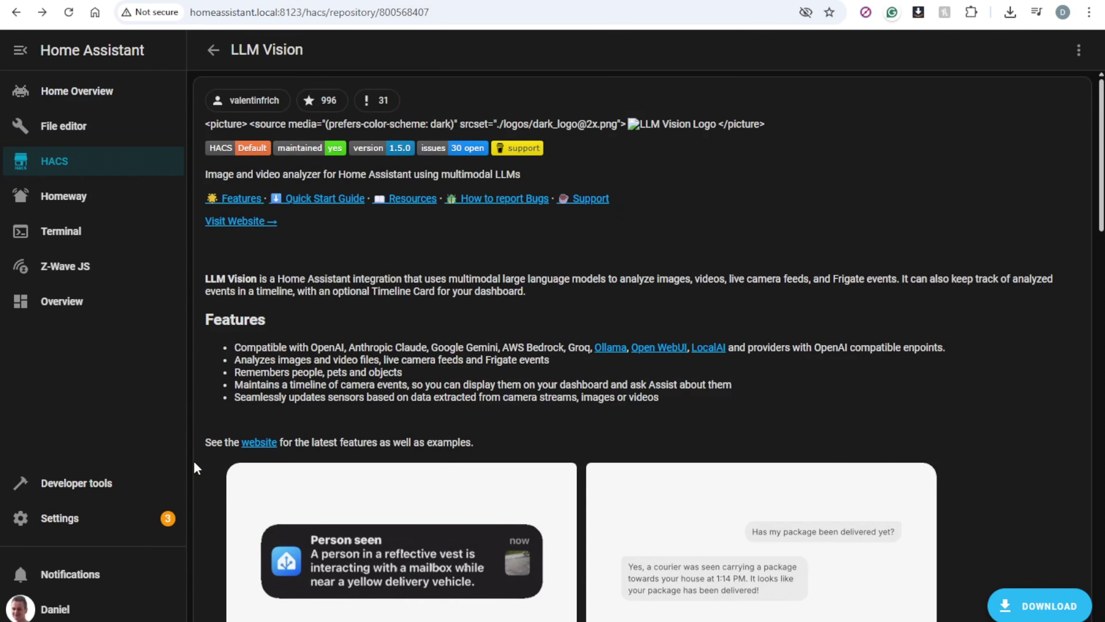
{"action": "left_click", "coordinate": [65, 518]}
{"action": "left_click", "coordinate": [566, 157]}
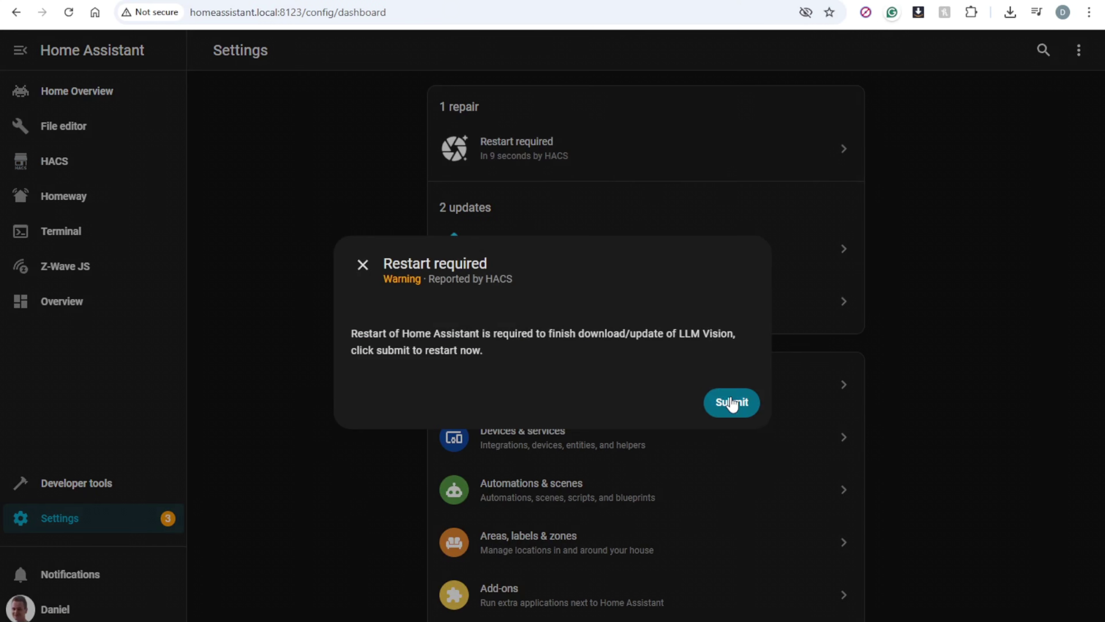
{"action": "left_click", "coordinate": [732, 403]}
{"action": "left_click", "coordinate": [661, 381]}
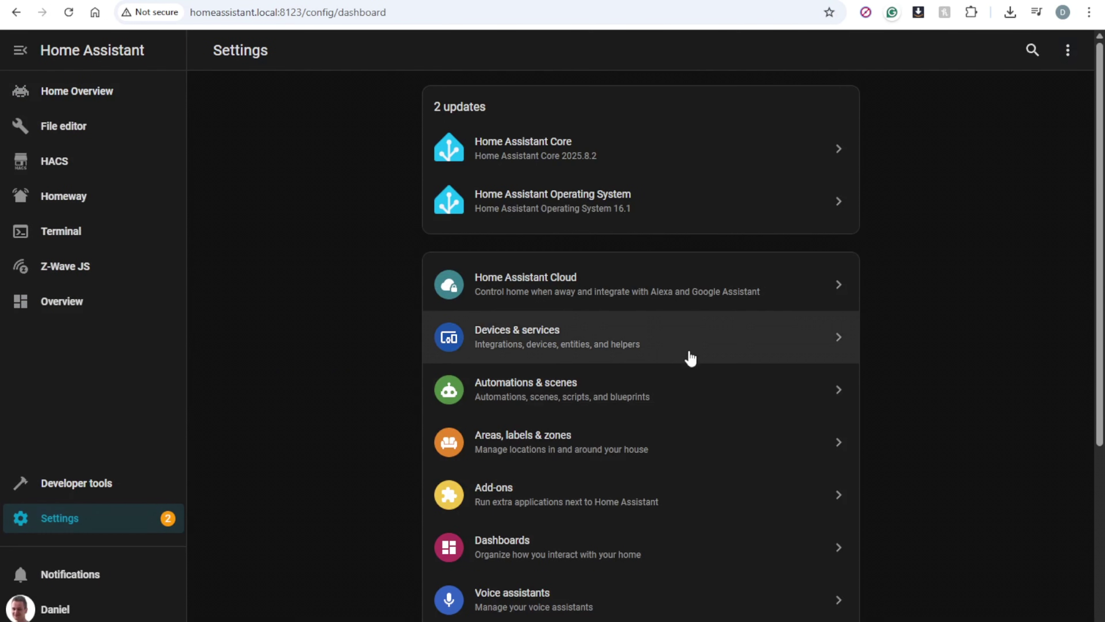
- Find LLM Vision among the available brands with the search LLM and start adding it as a new integration
{"action": "left_click", "coordinate": [547, 345]}
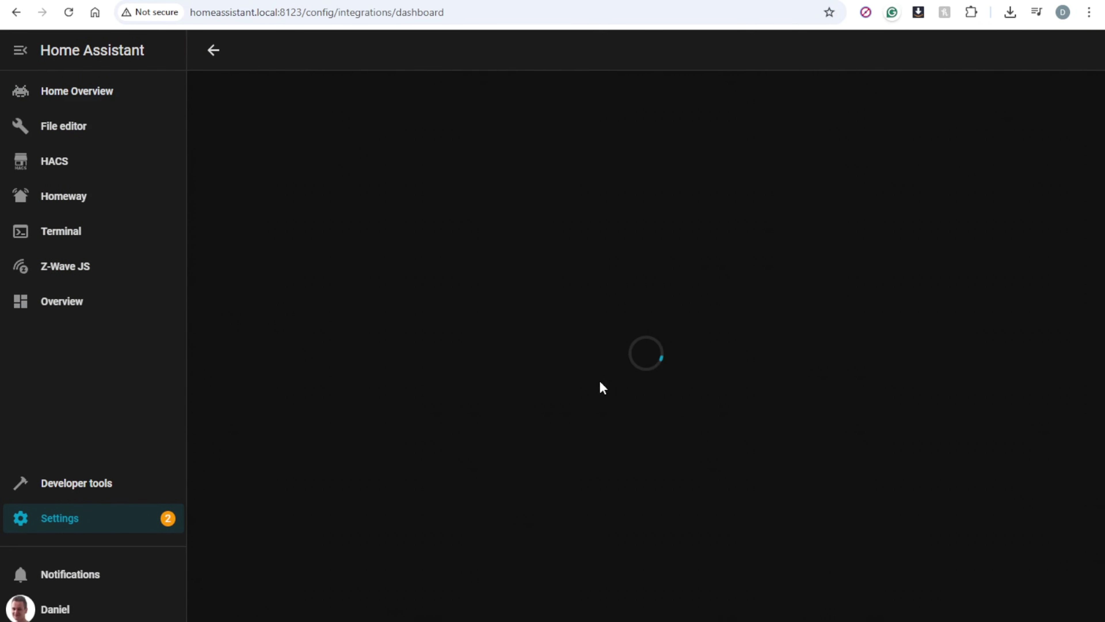
{"action": "left_click", "coordinate": [976, 605]}
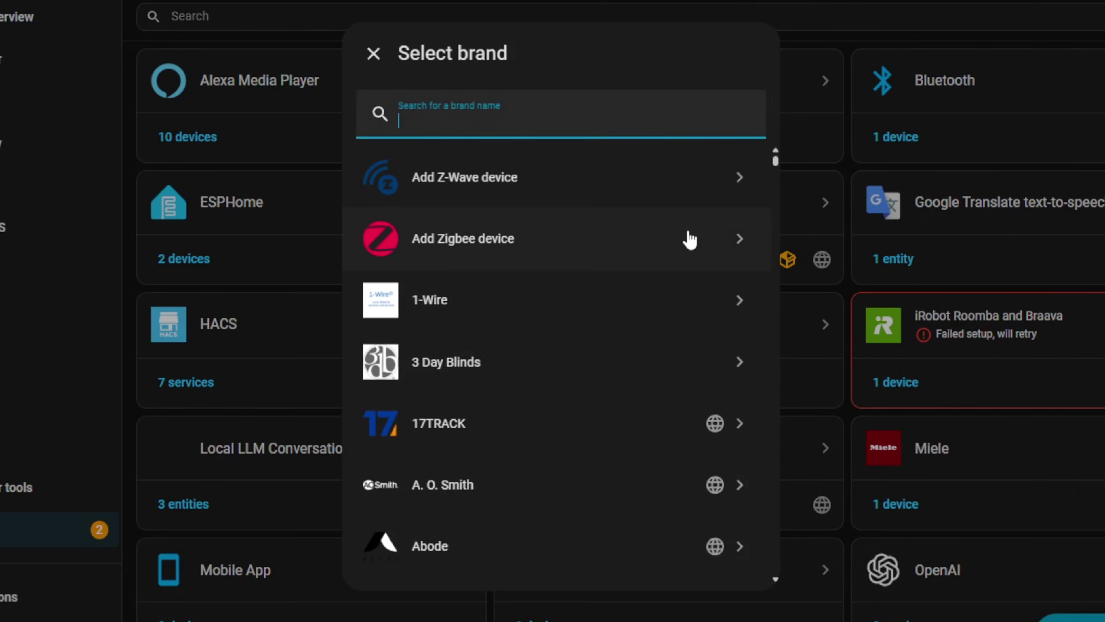
{"action": "type", "text": "LLM"}
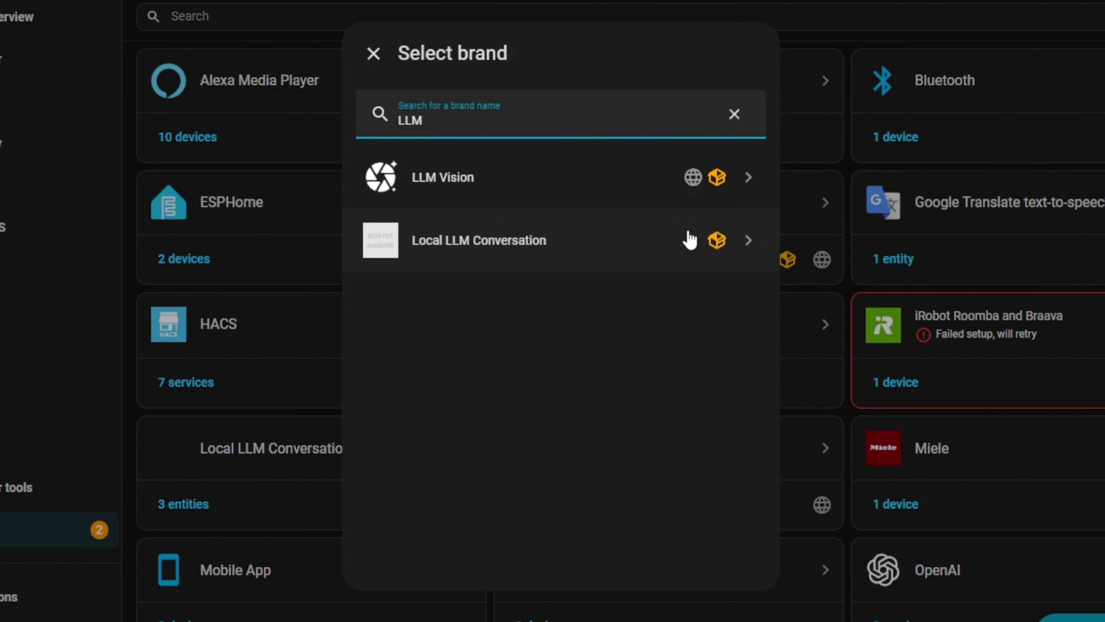
{"action": "left_click", "coordinate": [562, 176]}
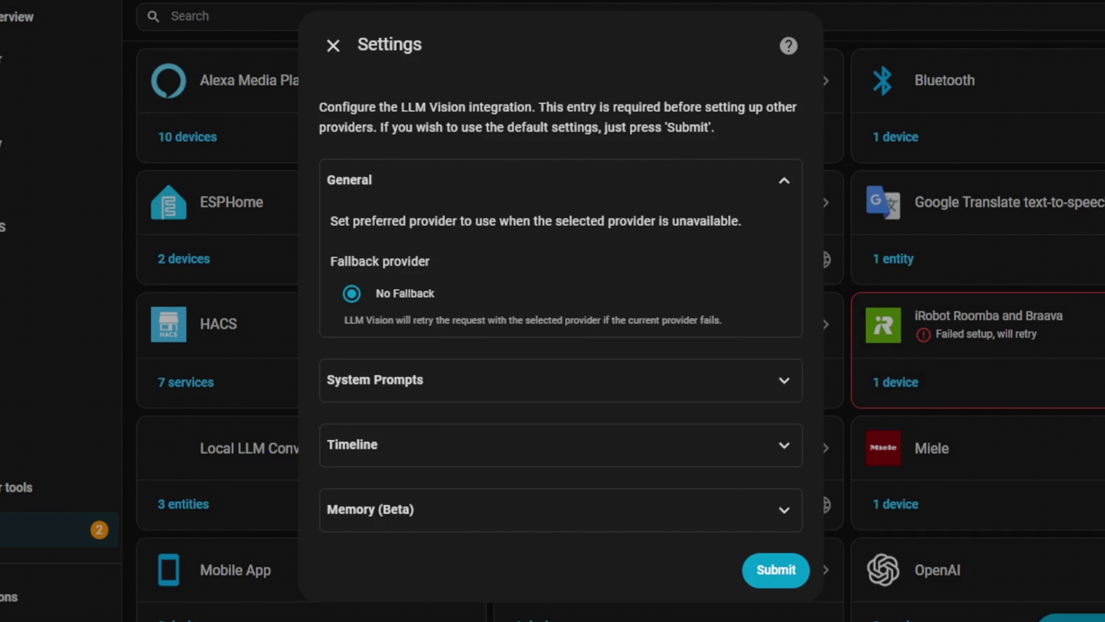
- Review LLM Vision's System Prompts, Timeline and Memory settings, submit them with the defaults and finish the setup
{"action": "left_click", "coordinate": [399, 383]}
{"action": "scroll", "coordinate": [606, 400], "scroll_direction": "down", "scroll_amount": 5}
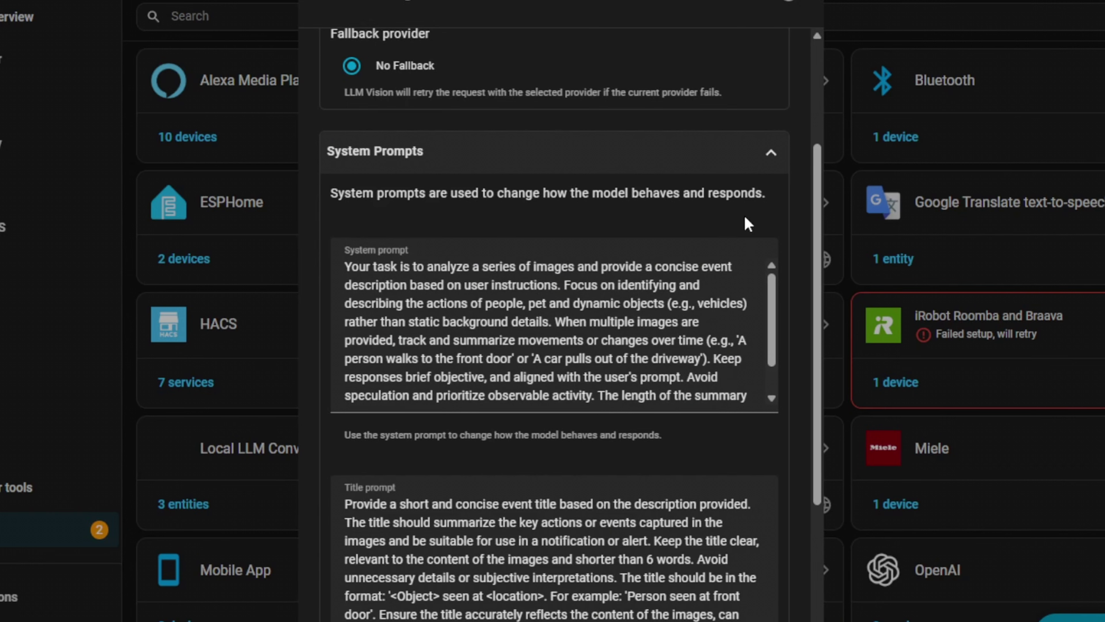
{"action": "left_click", "coordinate": [451, 153]}
{"action": "left_click", "coordinate": [407, 445]}
{"action": "scroll", "coordinate": [591, 456], "scroll_direction": "down", "scroll_amount": 1}
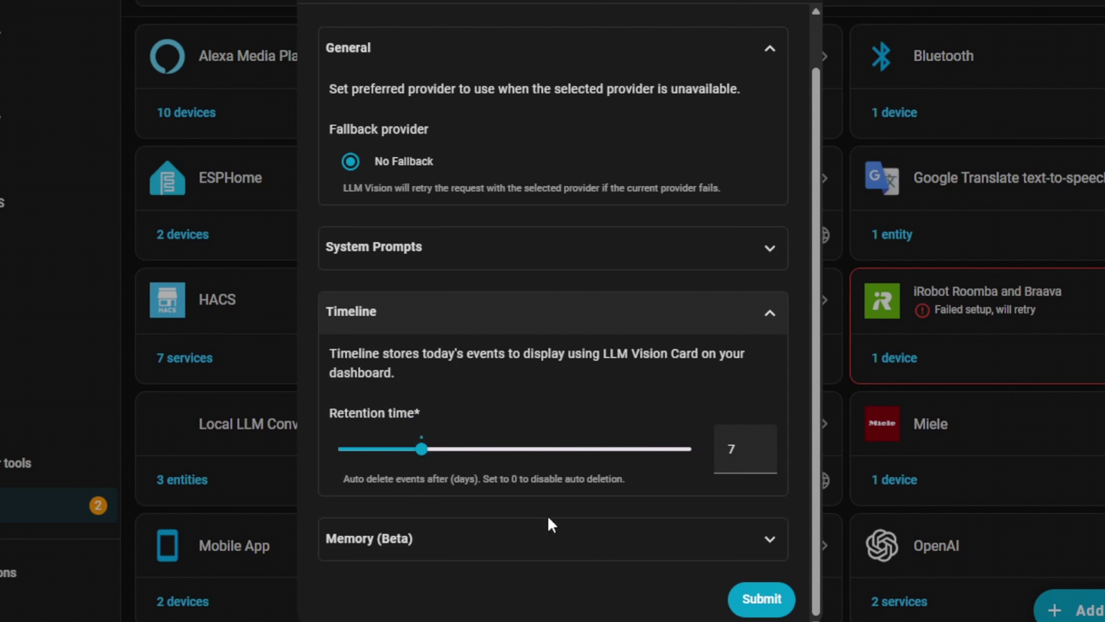
{"action": "left_click_drag", "start_coordinate": [760, 449], "coordinate": [711, 452]}
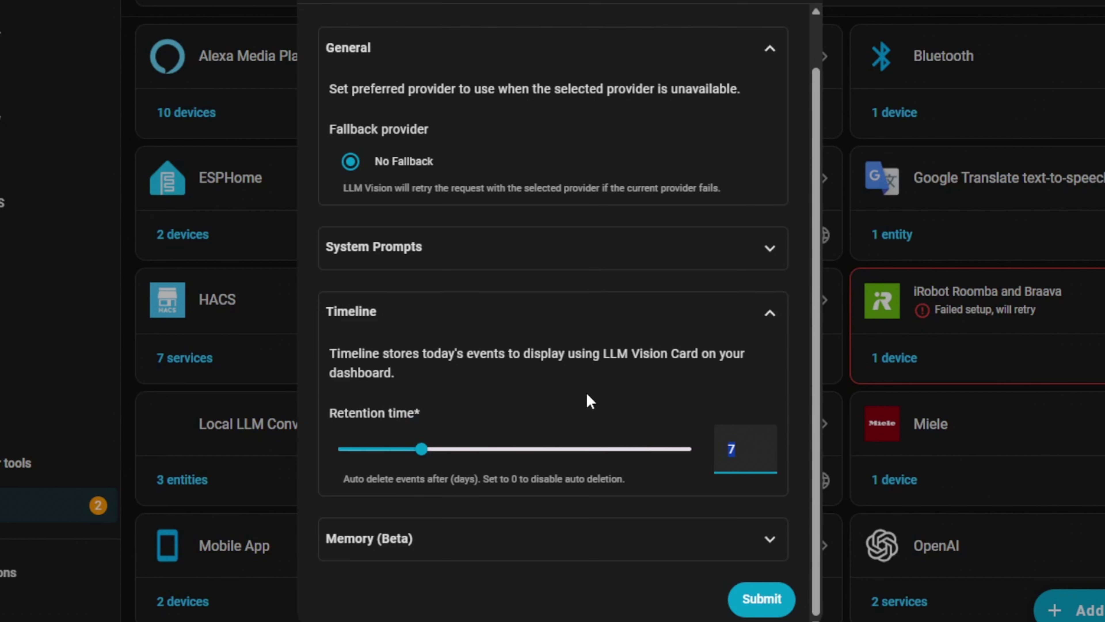
{"action": "left_click", "coordinate": [496, 322]}
{"action": "left_click", "coordinate": [439, 491]}
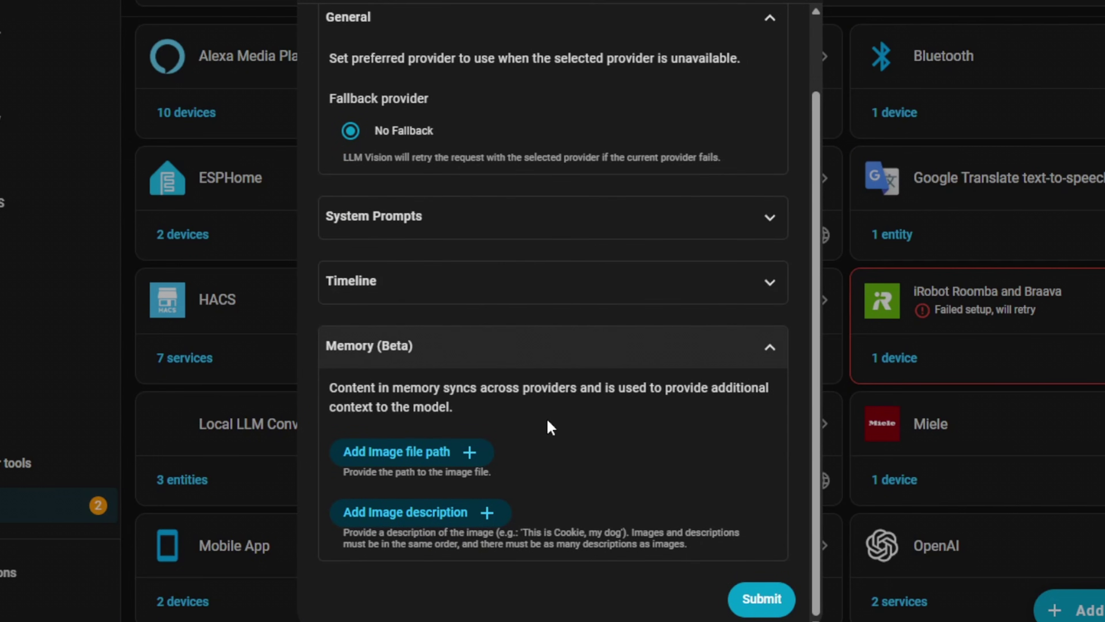
{"action": "left_click", "coordinate": [762, 598]}
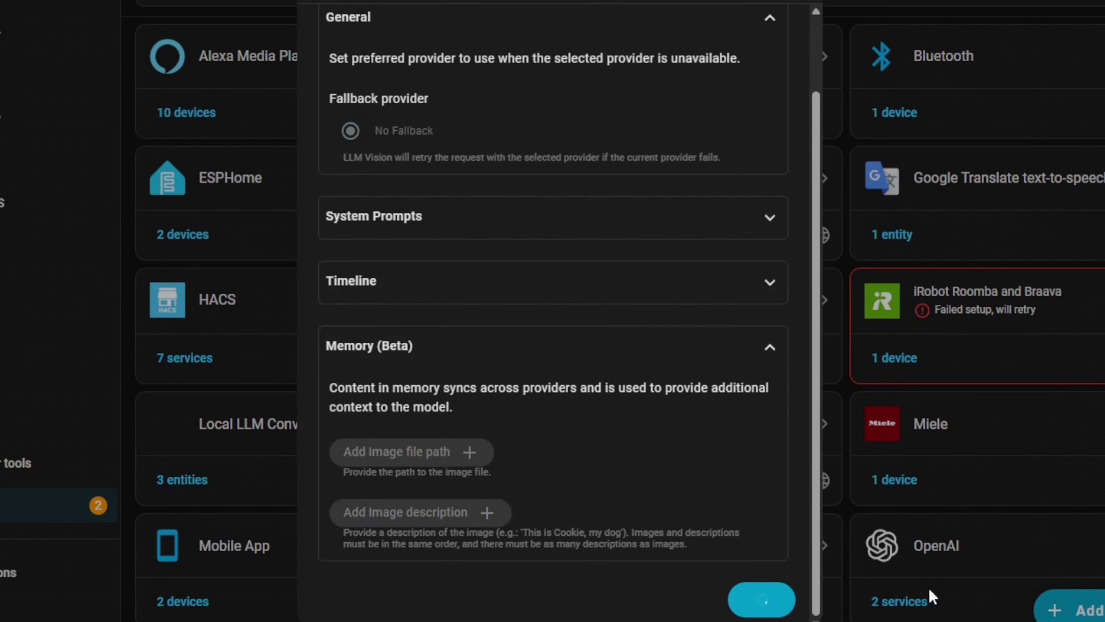
{"action": "left_click", "coordinate": [691, 340]}
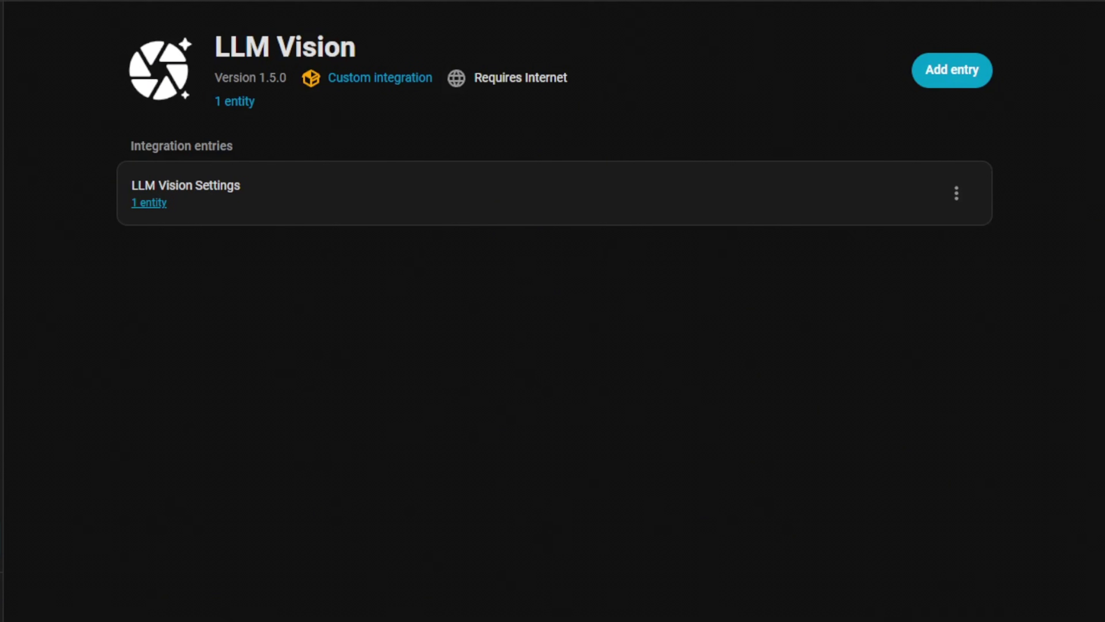
- Add an entry to the LLM Vision integration with OpenAI as the provider
{"action": "left_click", "coordinate": [964, 78]}
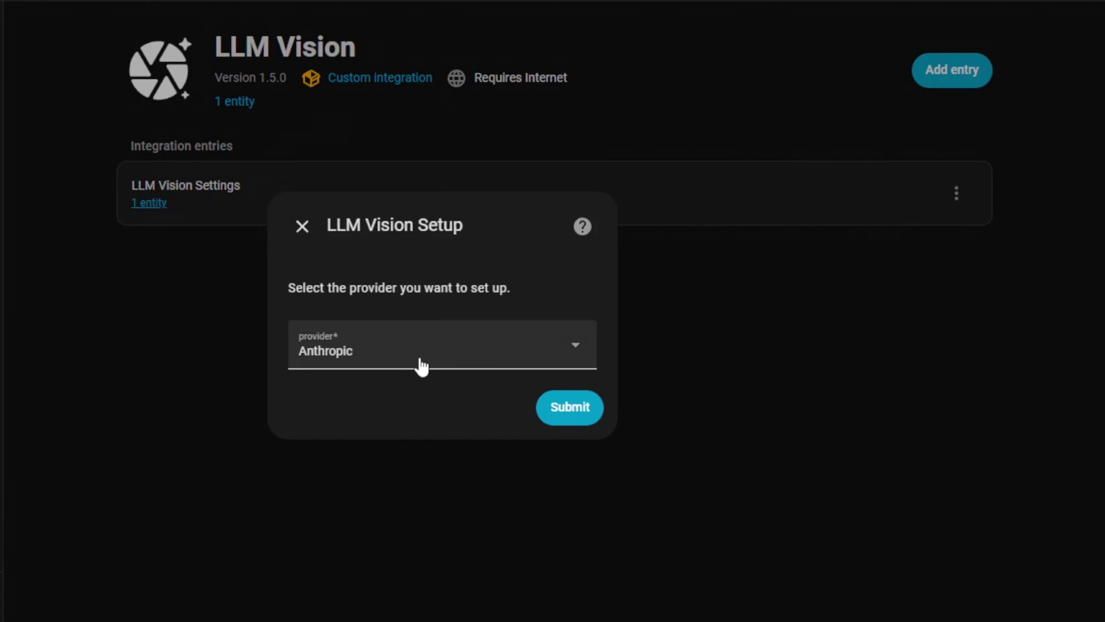
{"action": "left_click", "coordinate": [415, 355]}
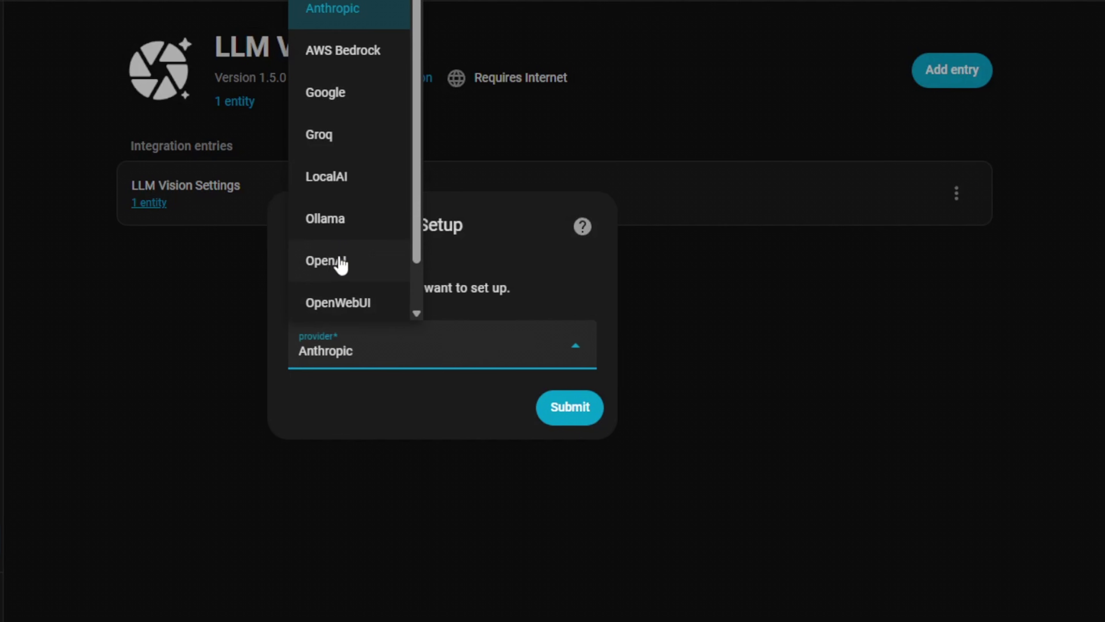
{"action": "left_click", "coordinate": [329, 261]}
{"action": "left_click", "coordinate": [576, 410]}
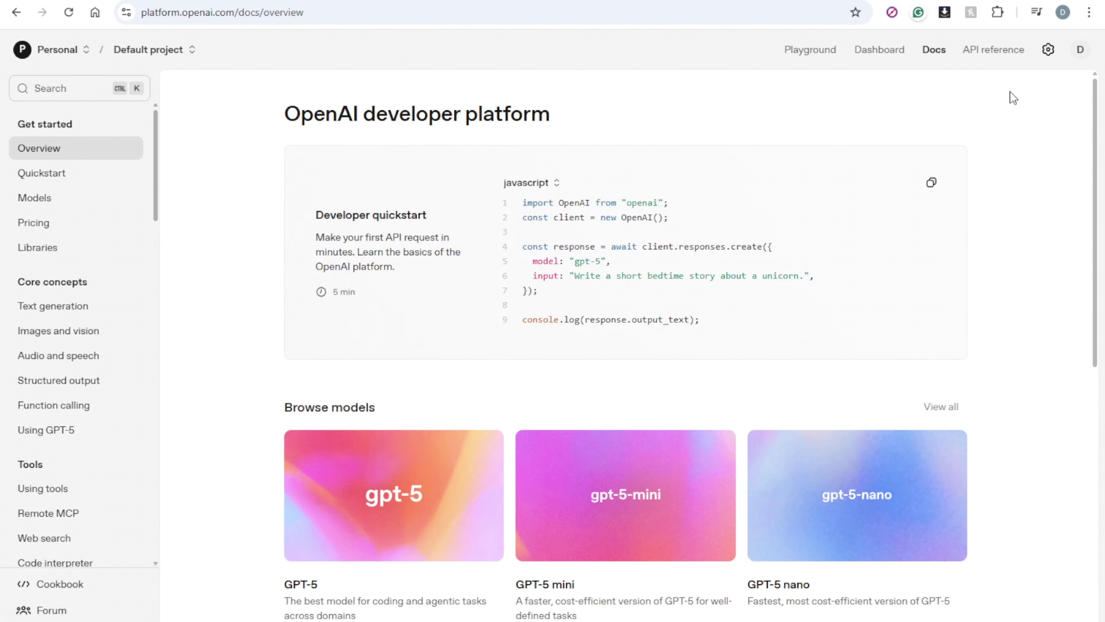
- Look up the organization's API keys on the OpenAI platform and view the form for creating a new secret key
{"action": "left_click", "coordinate": [1048, 49]}
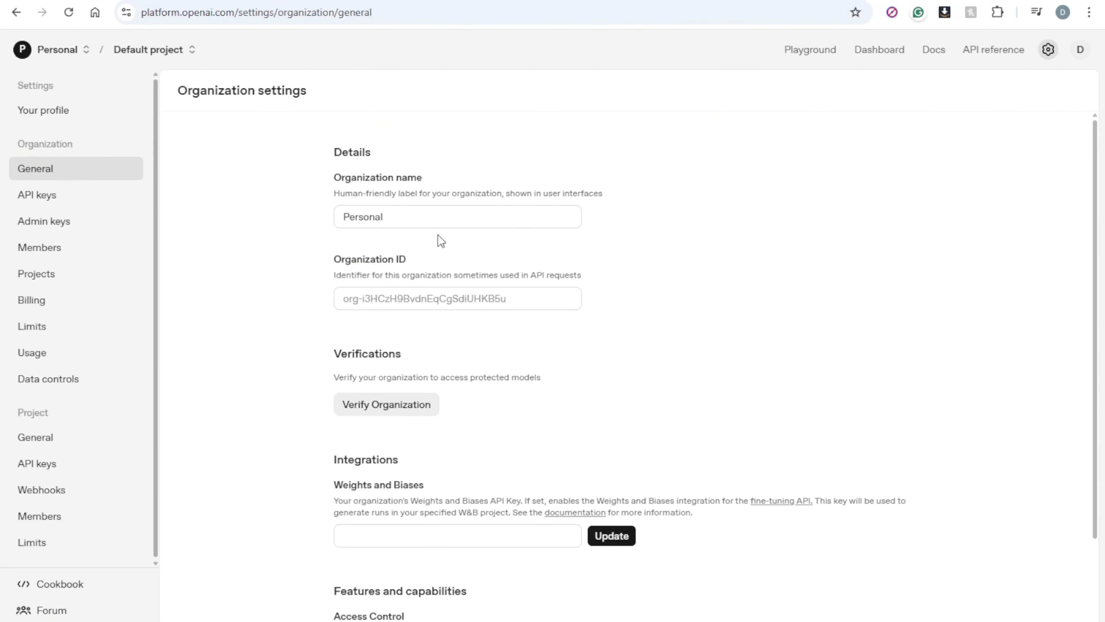
{"action": "left_click", "coordinate": [86, 199]}
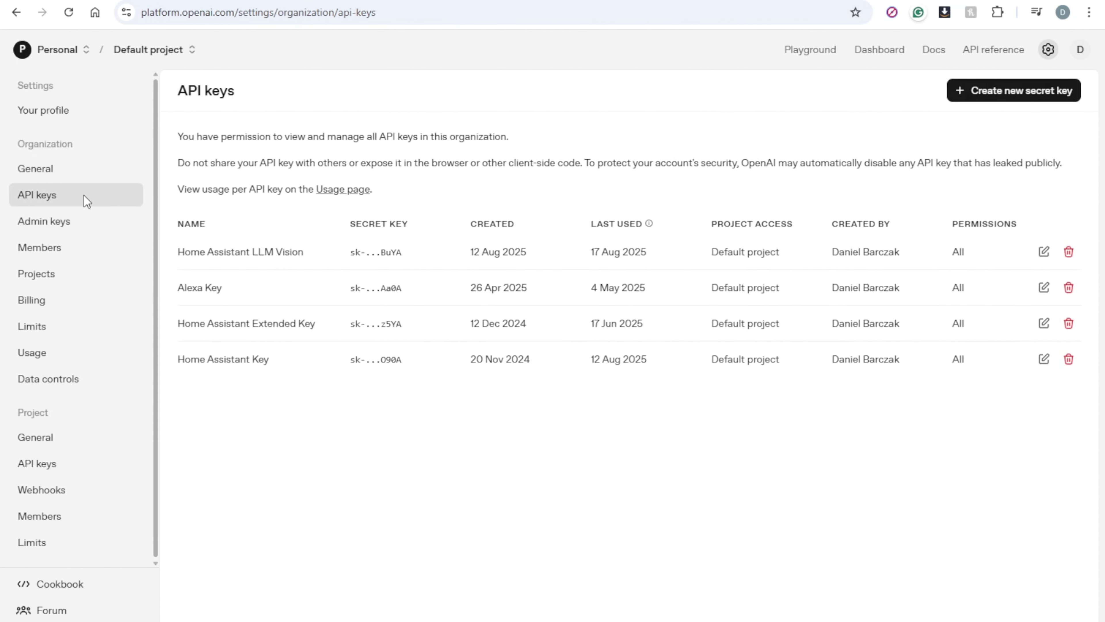
{"action": "left_click", "coordinate": [984, 96]}
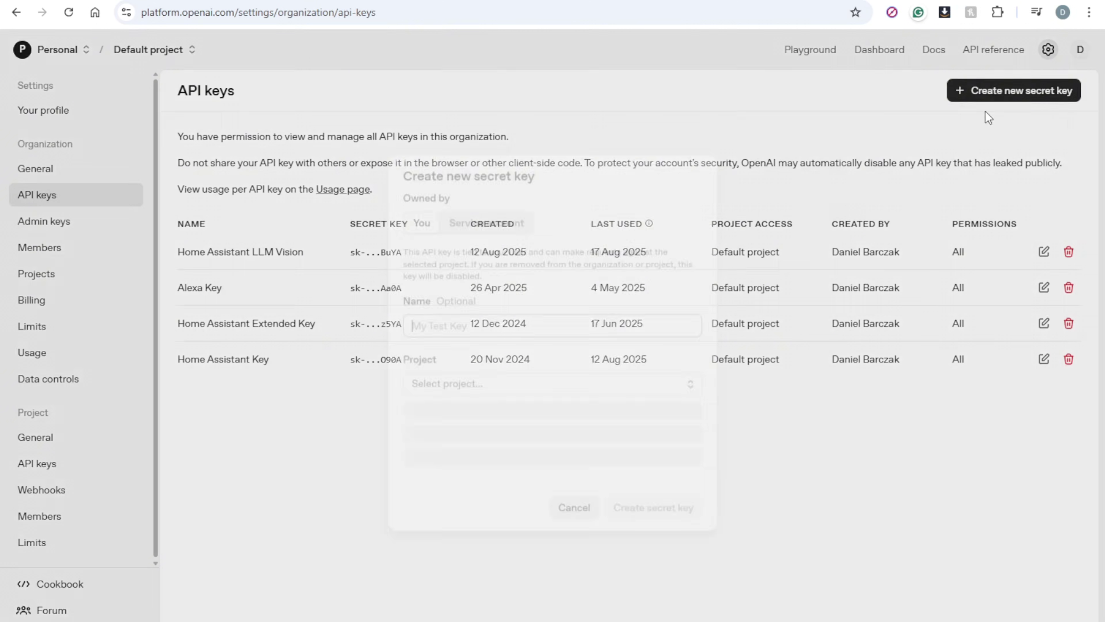
{"action": "left_click", "coordinate": [575, 488]}
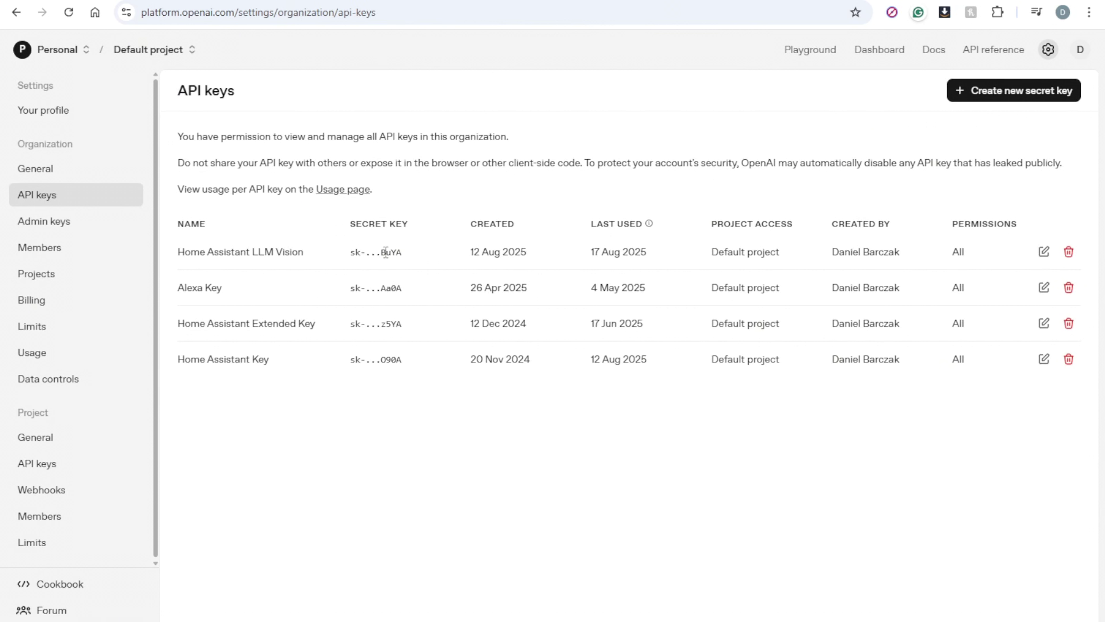
{"action": "mouse_move", "coordinate": [386, 252]}
{"action": "left_mouse_down"}
{"action": "mouse_move", "coordinate": [323, 257]}
{"action": "mouse_move", "coordinate": [187, 101]}
{"action": "mouse_move", "coordinate": [391, 254]}
{"action": "left_mouse_up"}
- Switch to Home Assistant, paste the OpenAI API key, submit the configuration with the default gpt-4o-mini model and finish the setup
{"action": "key", "text": "alt+Tab"}
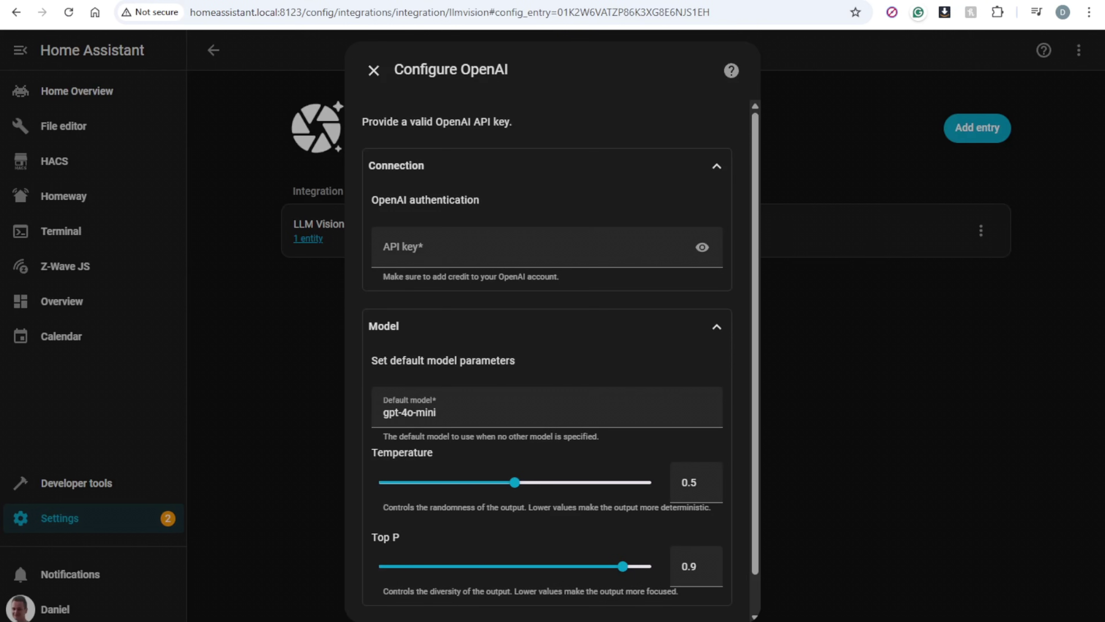
{"action": "key", "text": "ctrl+v"}
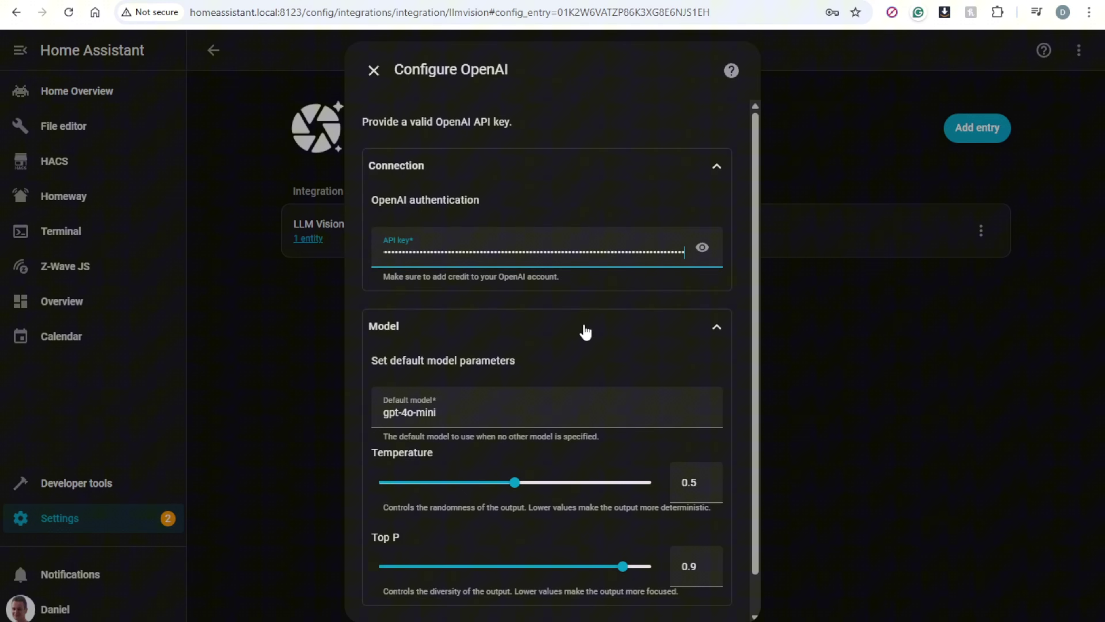
{"action": "scroll", "coordinate": [617, 294], "scroll_direction": "down", "scroll_amount": 1}
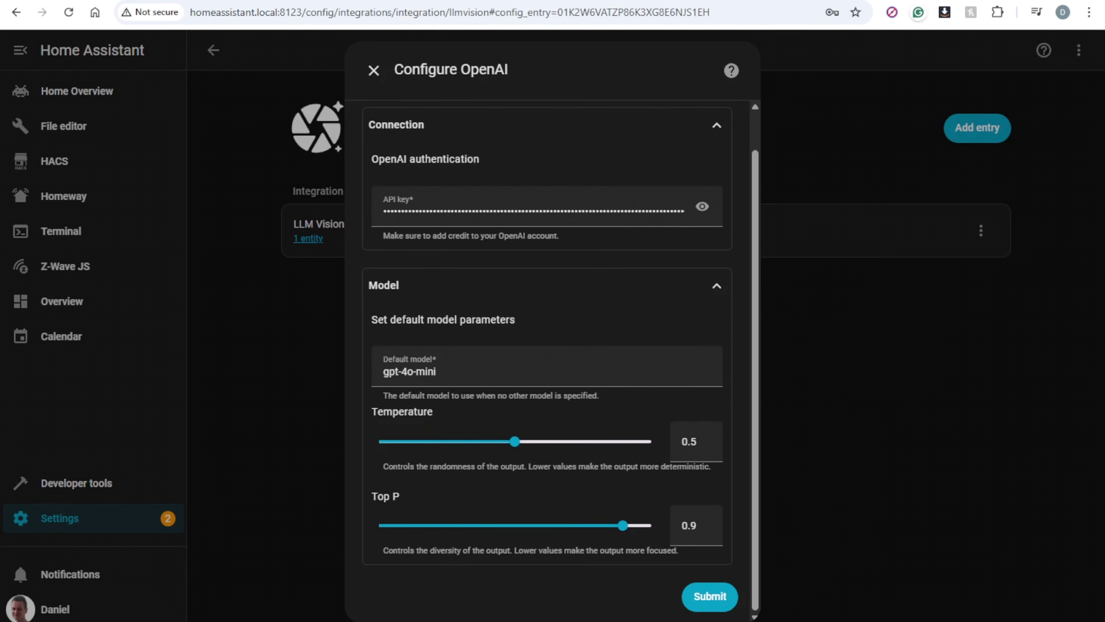
{"action": "left_click", "coordinate": [710, 596]}
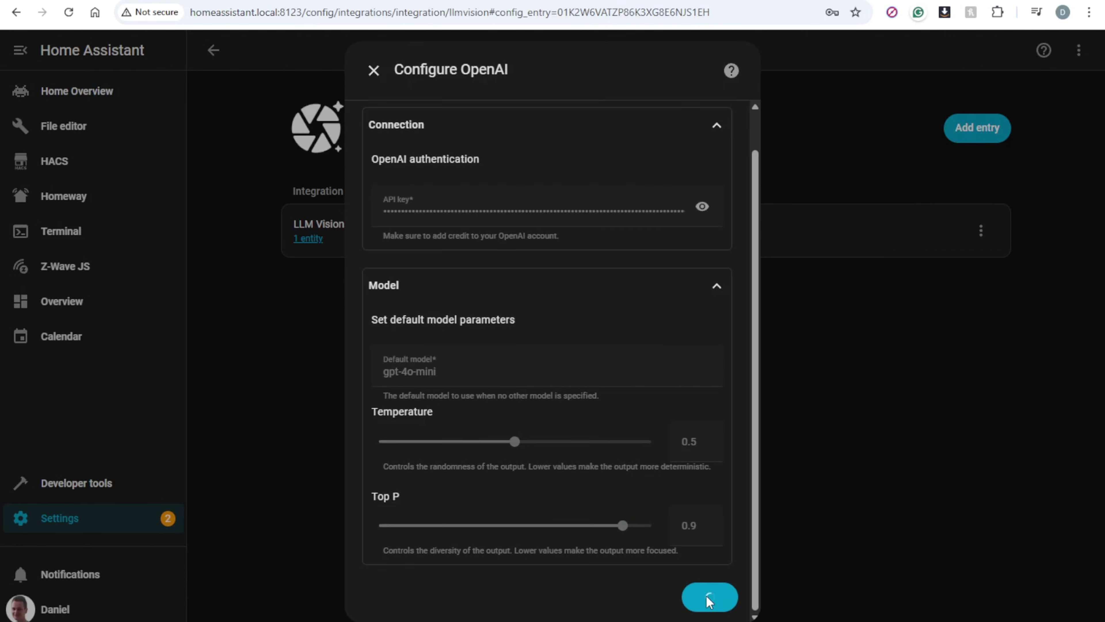
{"action": "left_click", "coordinate": [660, 381]}
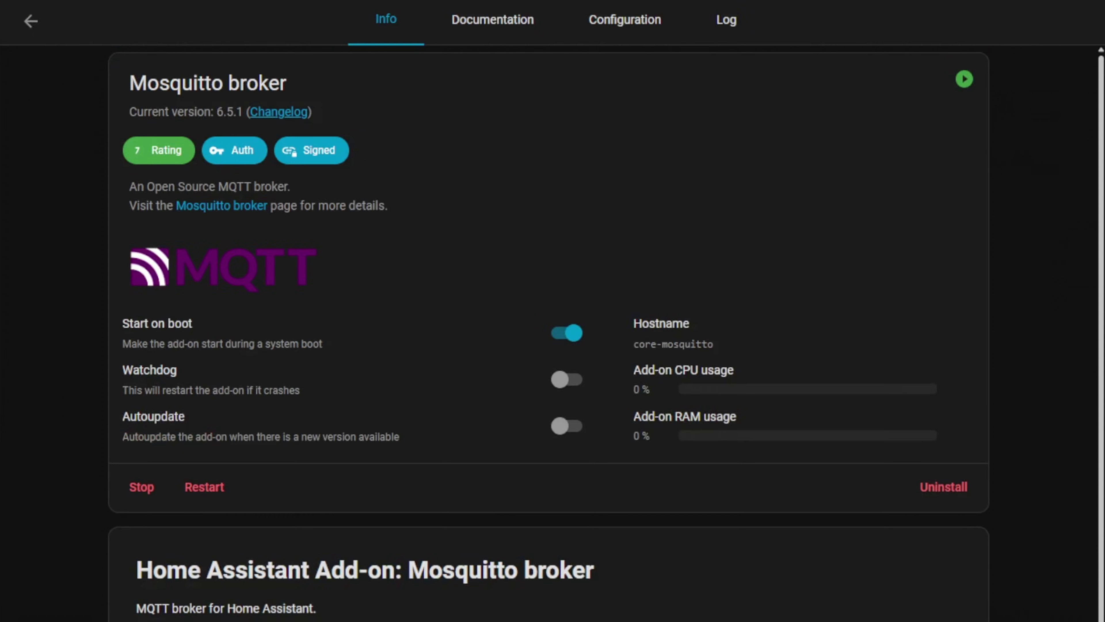
- Check the Mosquitto broker add-on's info page, and the info page and log of the Ring-MQTT with Video Streaming add-on
{"action": "scroll", "coordinate": [358, 350], "scroll_direction": "down", "scroll_amount": 2}
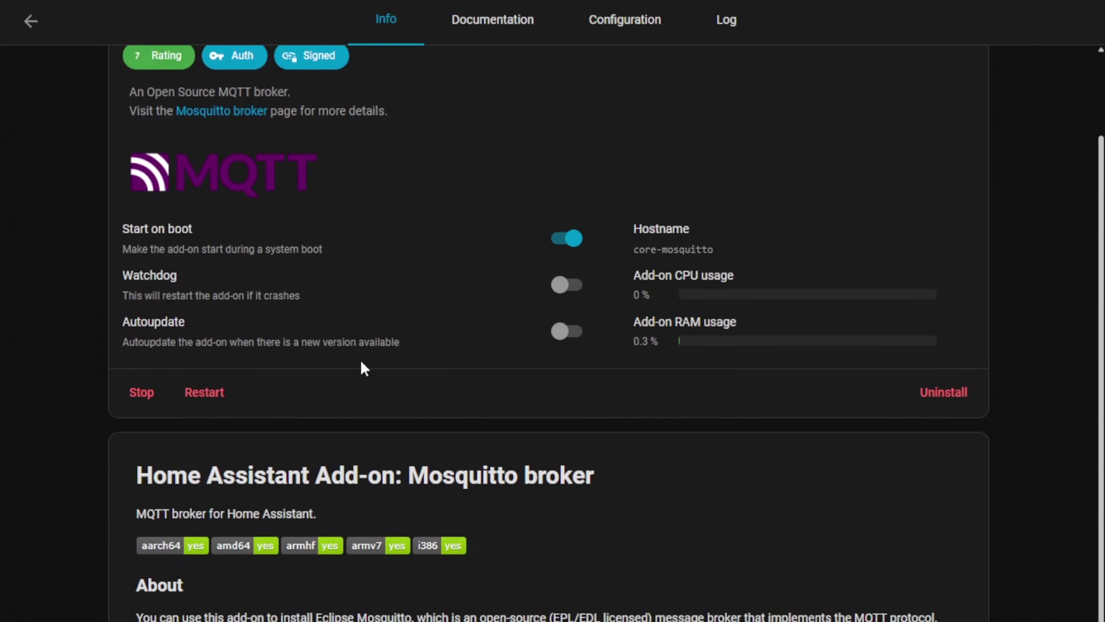
{"action": "scroll", "coordinate": [362, 365], "scroll_direction": "up", "scroll_amount": 2}
{"action": "left_click", "coordinate": [30, 22]}
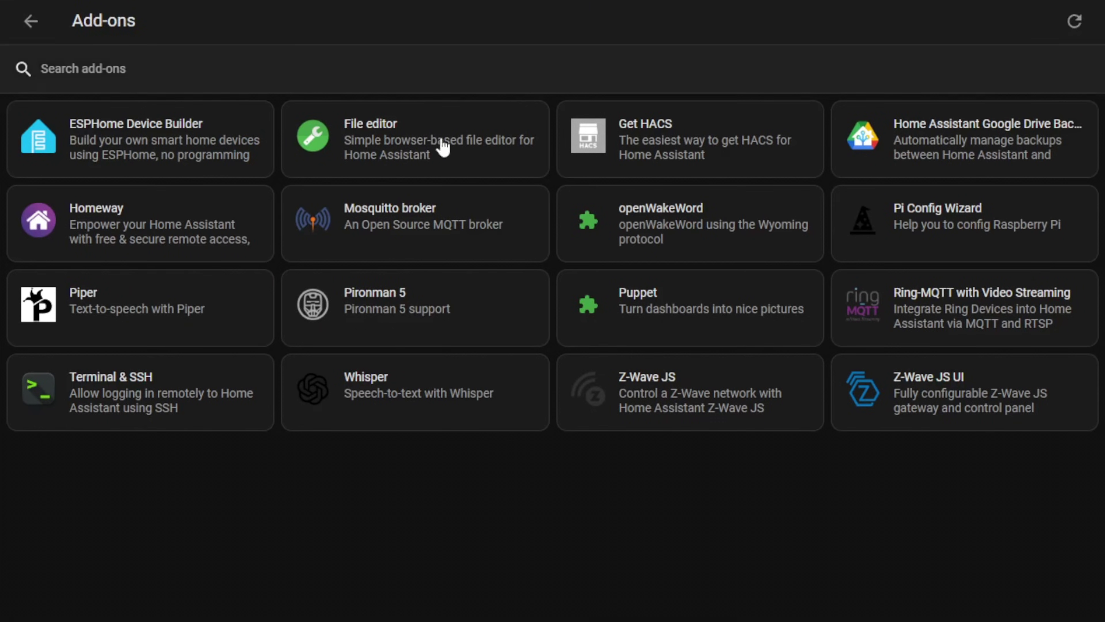
{"action": "left_click", "coordinate": [981, 328]}
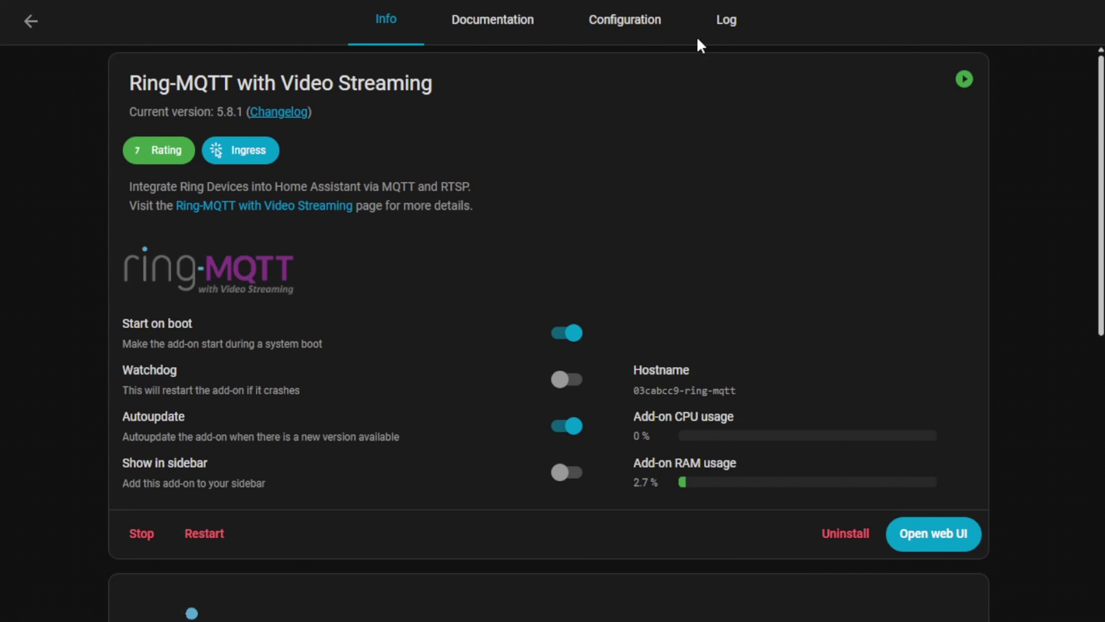
{"action": "left_click", "coordinate": [717, 27]}
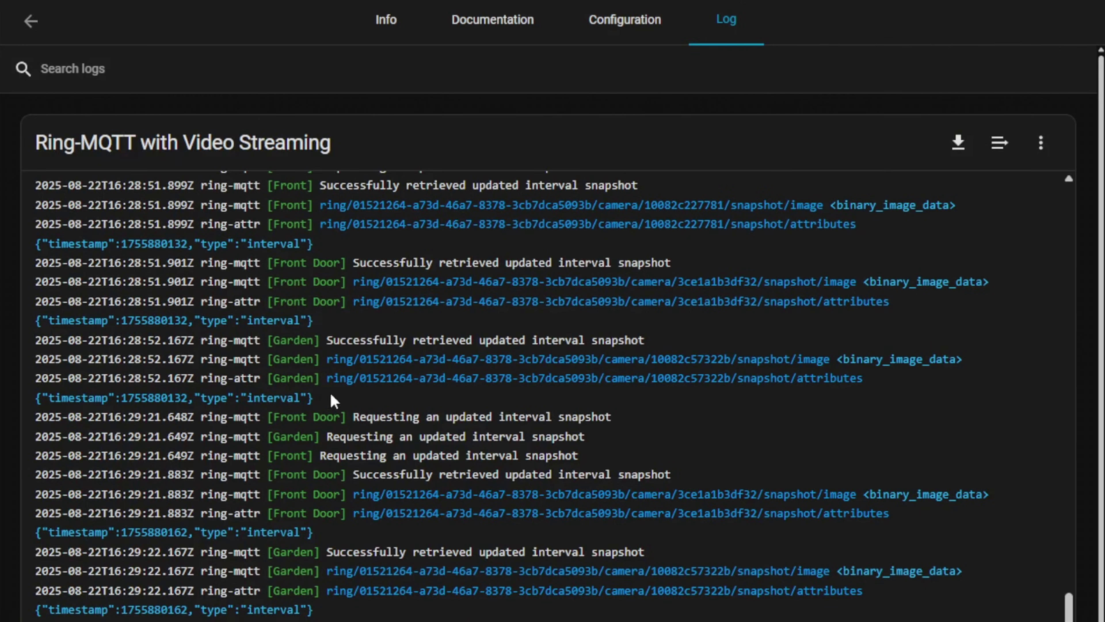
- Open the Front floodlight camera device from the MQTT integration under Devices & services
{"action": "left_click", "coordinate": [30, 21]}
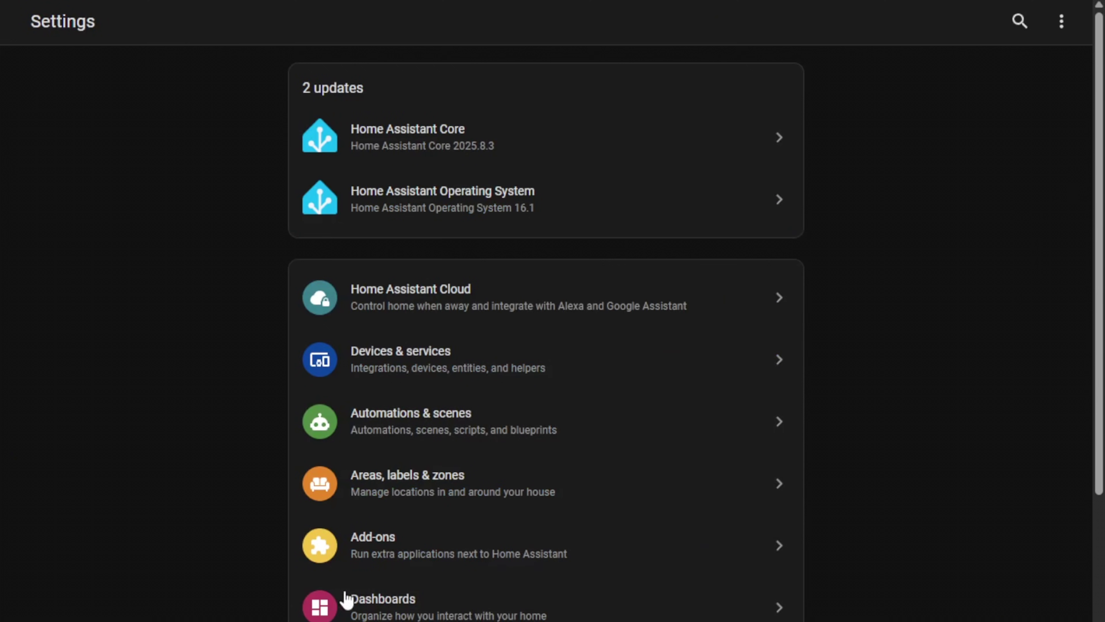
{"action": "left_click", "coordinate": [459, 385]}
{"action": "left_click", "coordinate": [716, 510]}
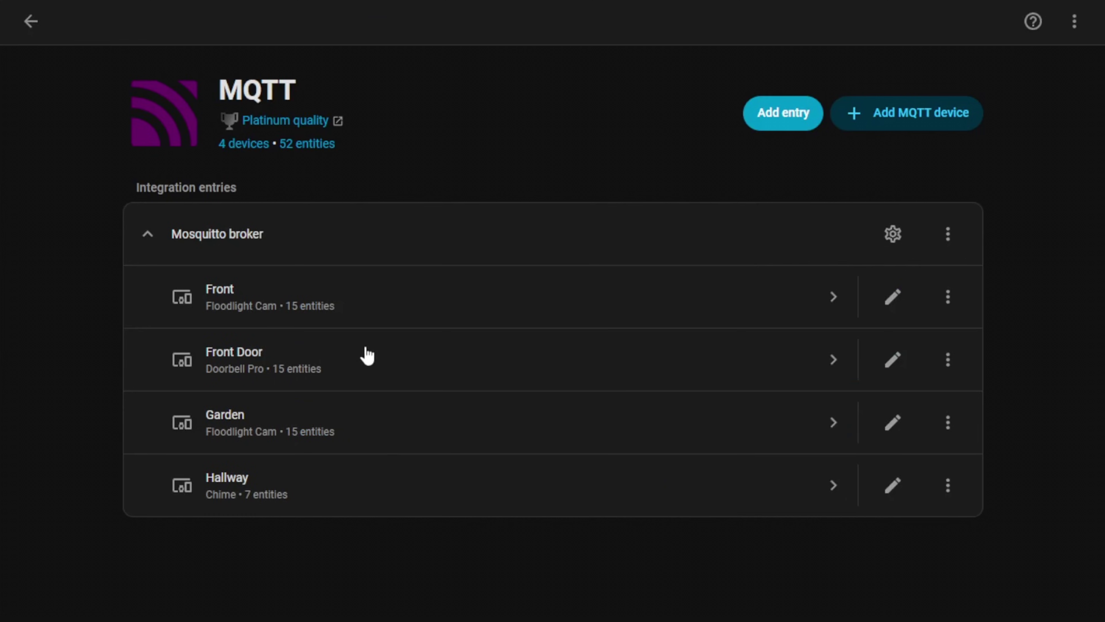
{"action": "left_click", "coordinate": [321, 293]}
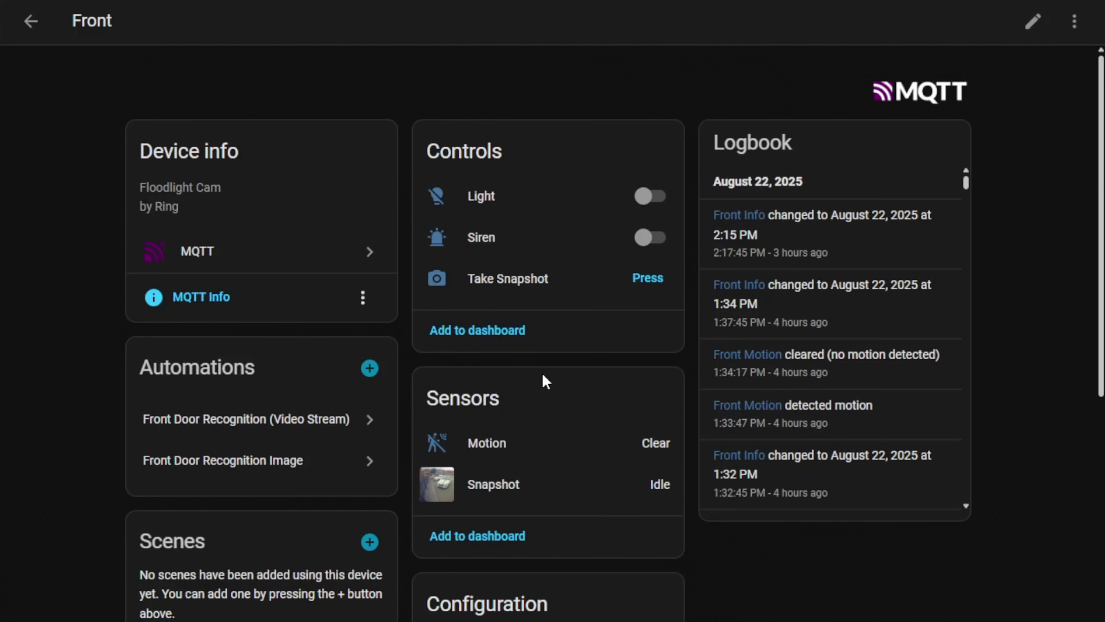
- Open the Front camera's diagnostic Info entity and expand its attributes to view the stream source and still image URL
{"action": "scroll", "coordinate": [543, 373], "scroll_direction": "down", "scroll_amount": 12}
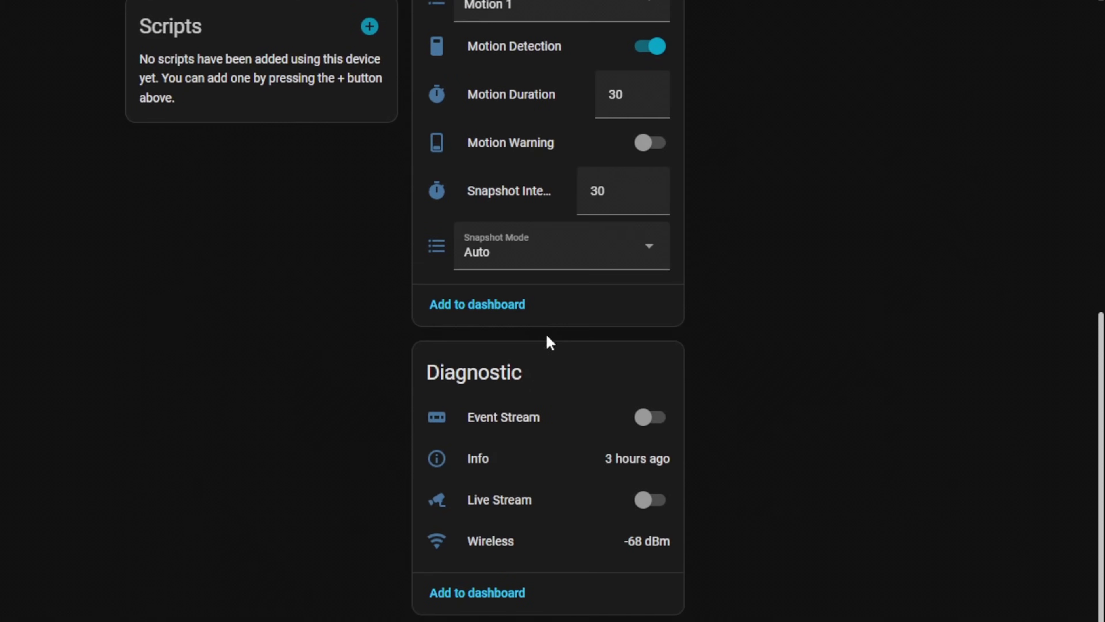
{"action": "left_click", "coordinate": [477, 461]}
{"action": "left_click", "coordinate": [353, 572]}
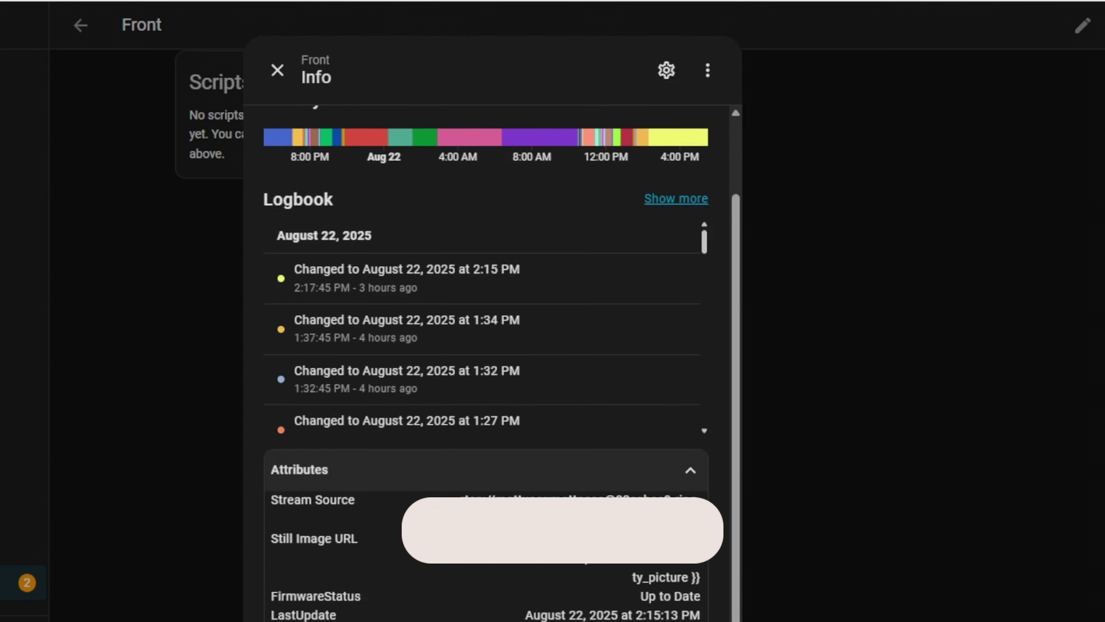
- Highlight the Stream Source and Still Image URL attributes of the Front camera's Info entity
{"action": "left_click_drag", "start_coordinate": [487, 496], "coordinate": [271, 506]}
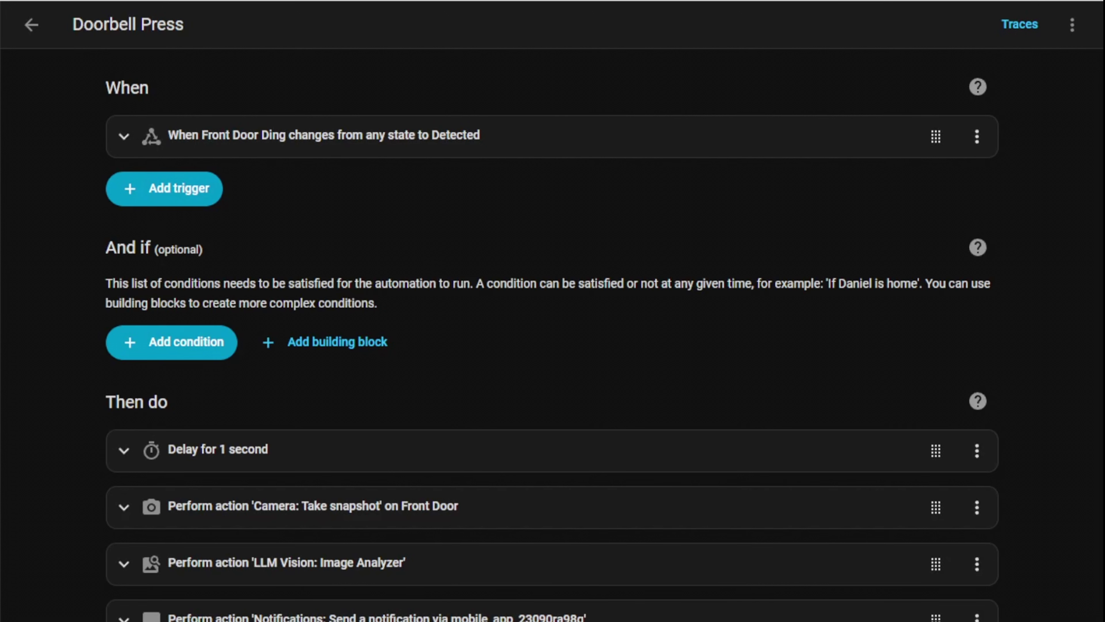
- Check the delay action and the Take snapshot action's target and file path in the Doorbell Press automation
{"action": "left_click", "coordinate": [117, 452]}
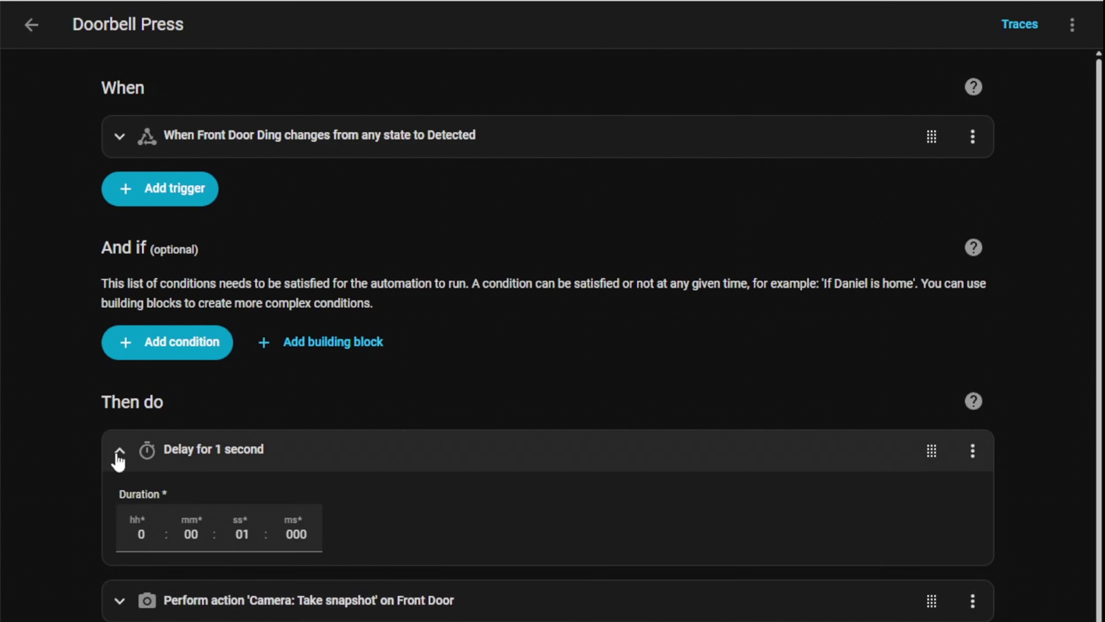
{"action": "left_click", "coordinate": [117, 452]}
{"action": "left_click", "coordinate": [179, 508]}
{"action": "scroll", "coordinate": [259, 461], "scroll_direction": "down", "scroll_amount": 5}
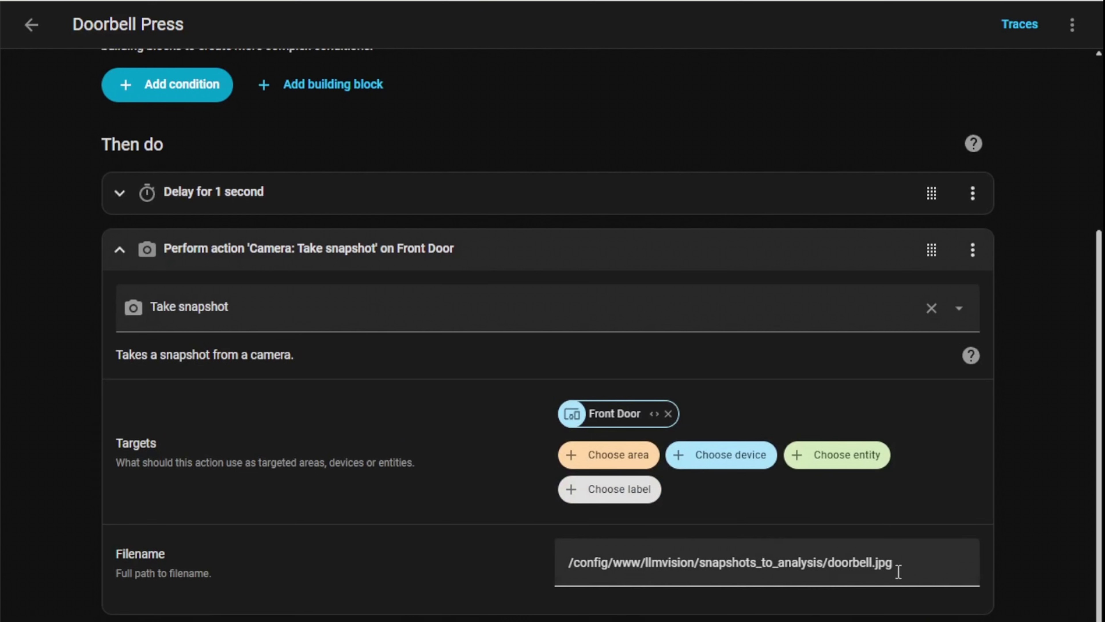
{"action": "left_click_drag", "start_coordinate": [895, 565], "coordinate": [561, 569]}
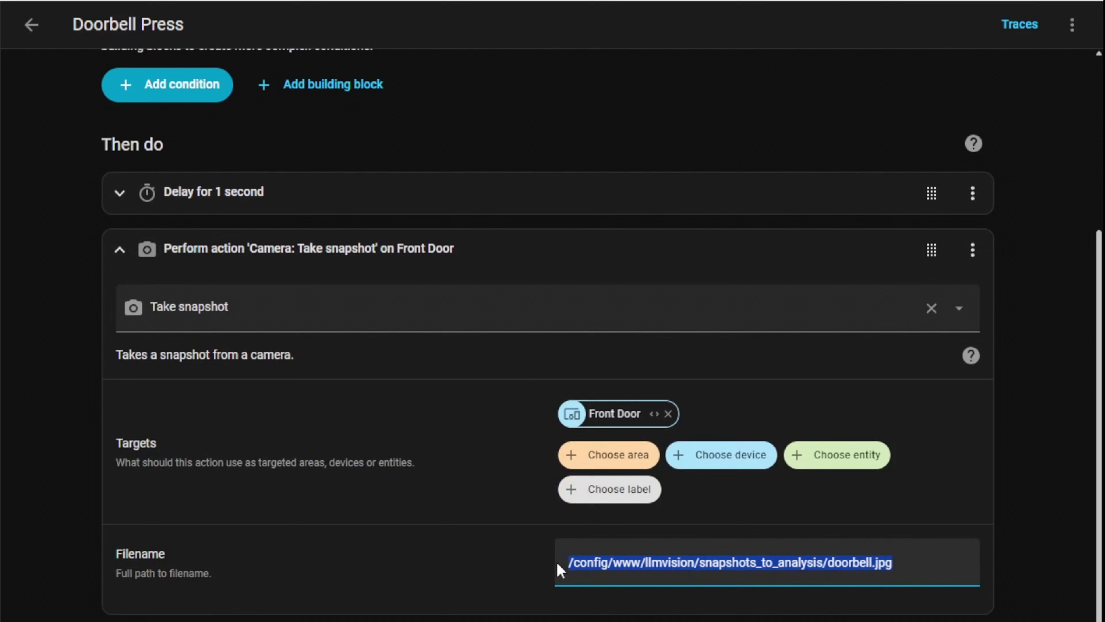
{"action": "left_click", "coordinate": [444, 542]}
- Examine the provider, model and prompt settings of the Doorbell Press automation's LLM Vision Image Analyzer action
{"action": "scroll", "coordinate": [478, 576], "scroll_direction": "down", "scroll_amount": 7}
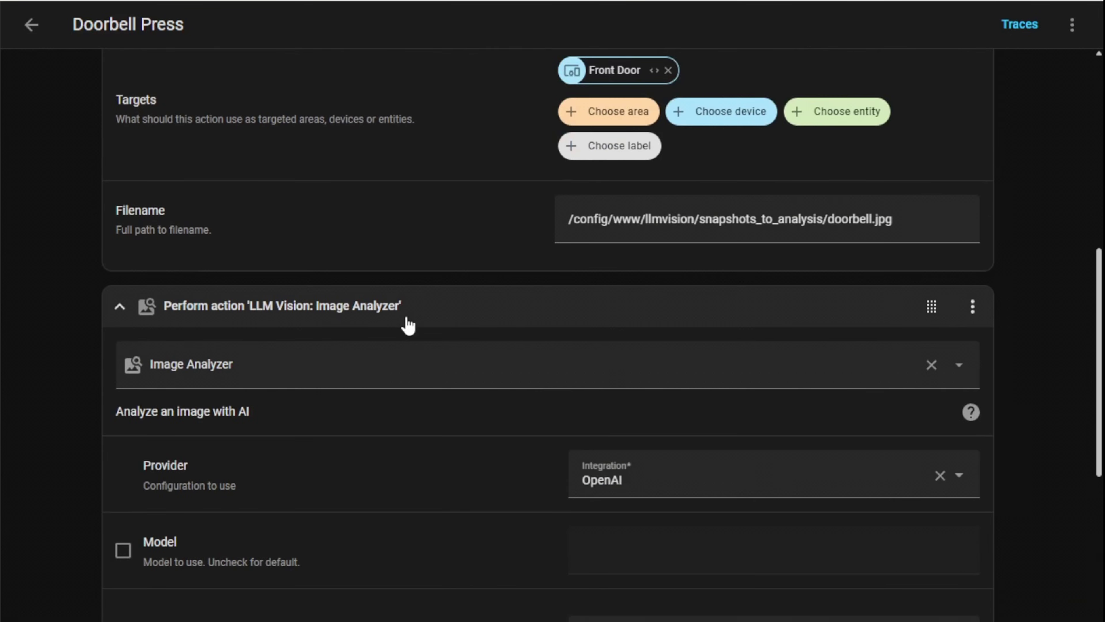
{"action": "scroll", "coordinate": [408, 325], "scroll_direction": "down", "scroll_amount": 2}
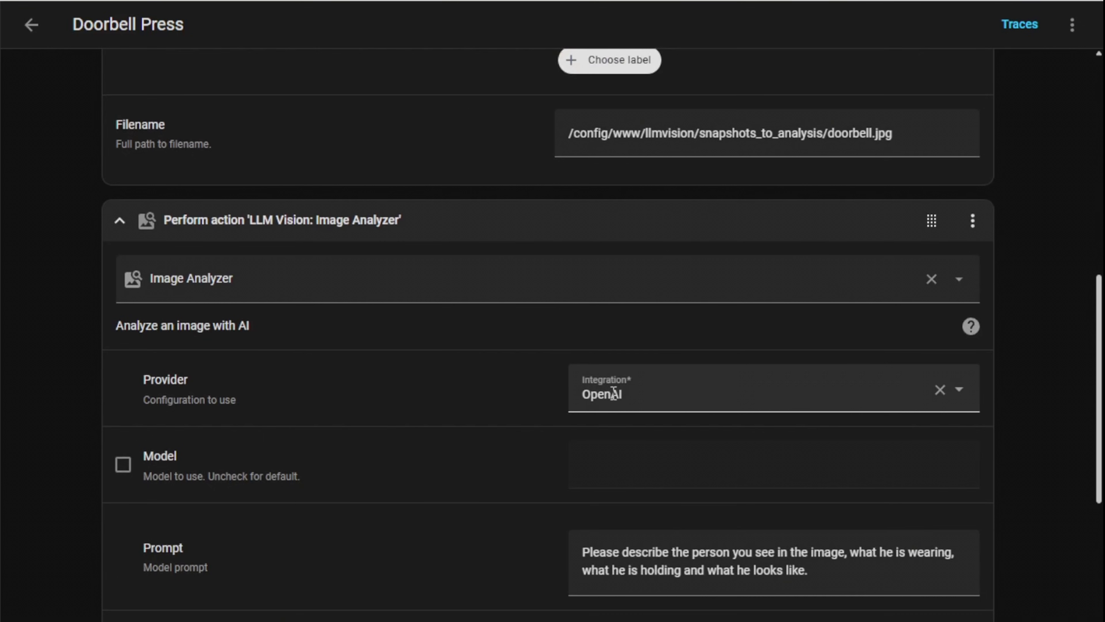
{"action": "scroll", "coordinate": [614, 394], "scroll_direction": "down", "scroll_amount": 2}
{"action": "left_click_drag", "start_coordinate": [808, 484], "coordinate": [581, 462]}
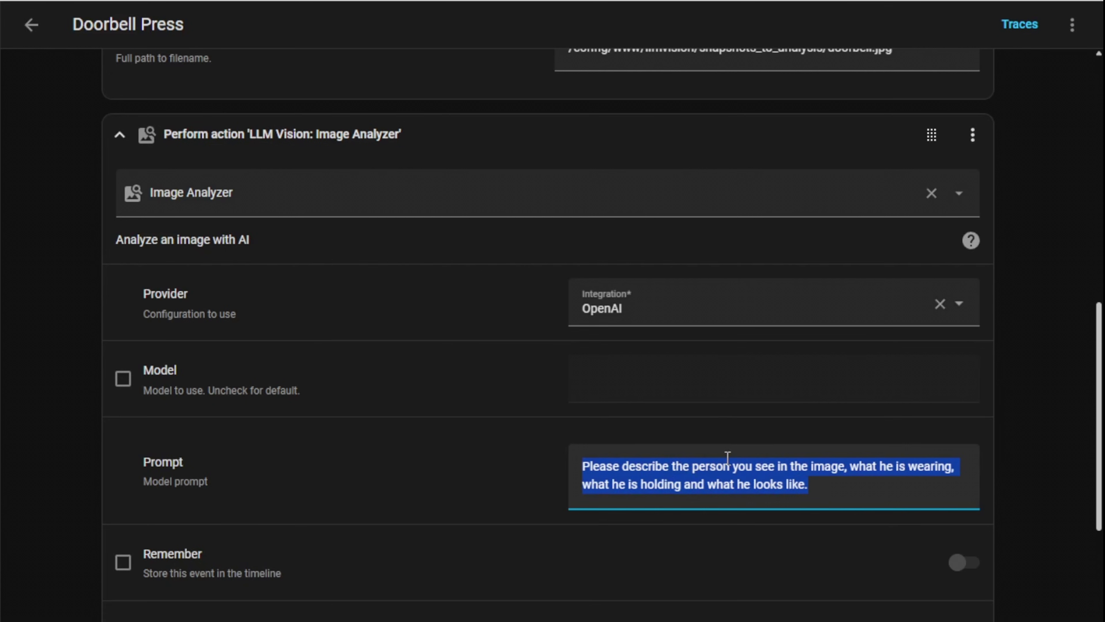
{"action": "scroll", "coordinate": [726, 468], "scroll_direction": "down", "scroll_amount": 8}
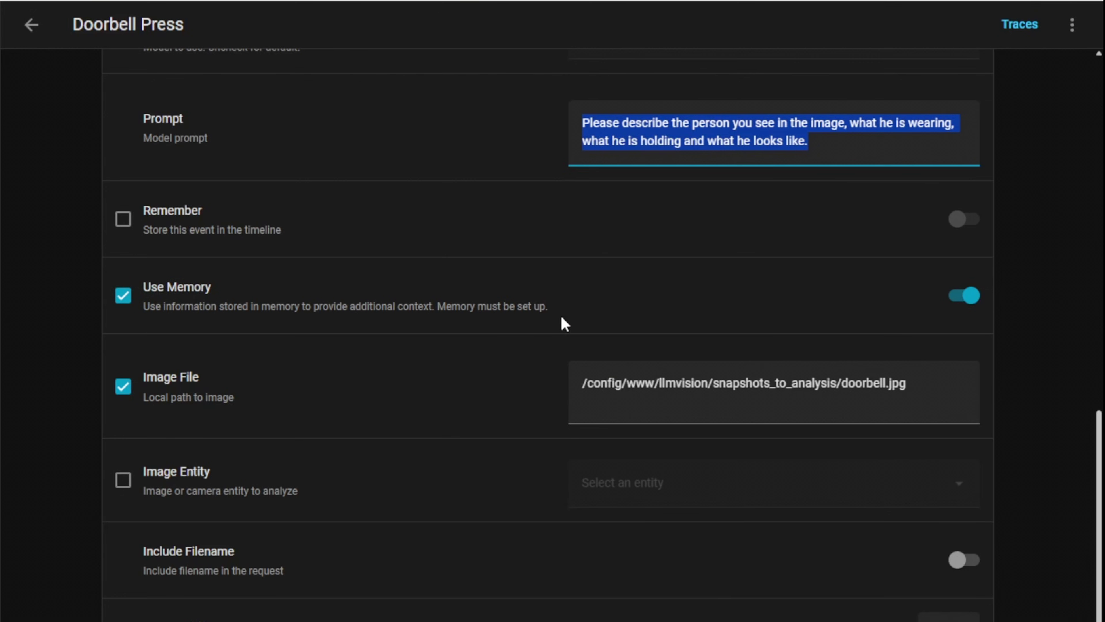
- Examine the Use Memory option and the Image File path of the Image Analyzer action
{"action": "left_click_drag", "start_coordinate": [549, 307], "coordinate": [147, 286]}
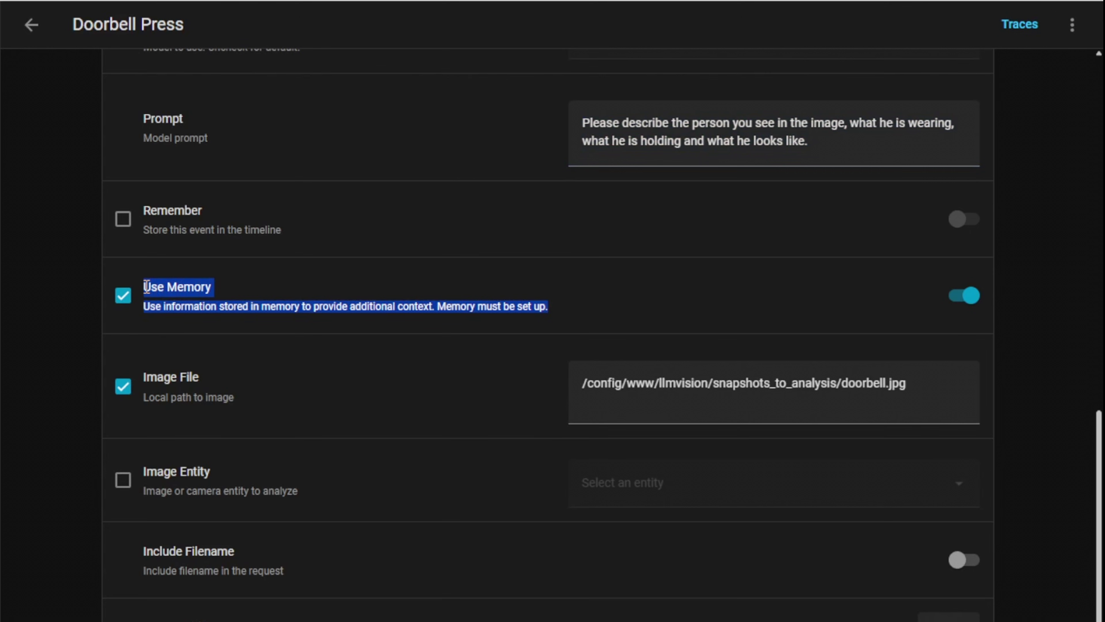
{"action": "left_click", "coordinate": [494, 306]}
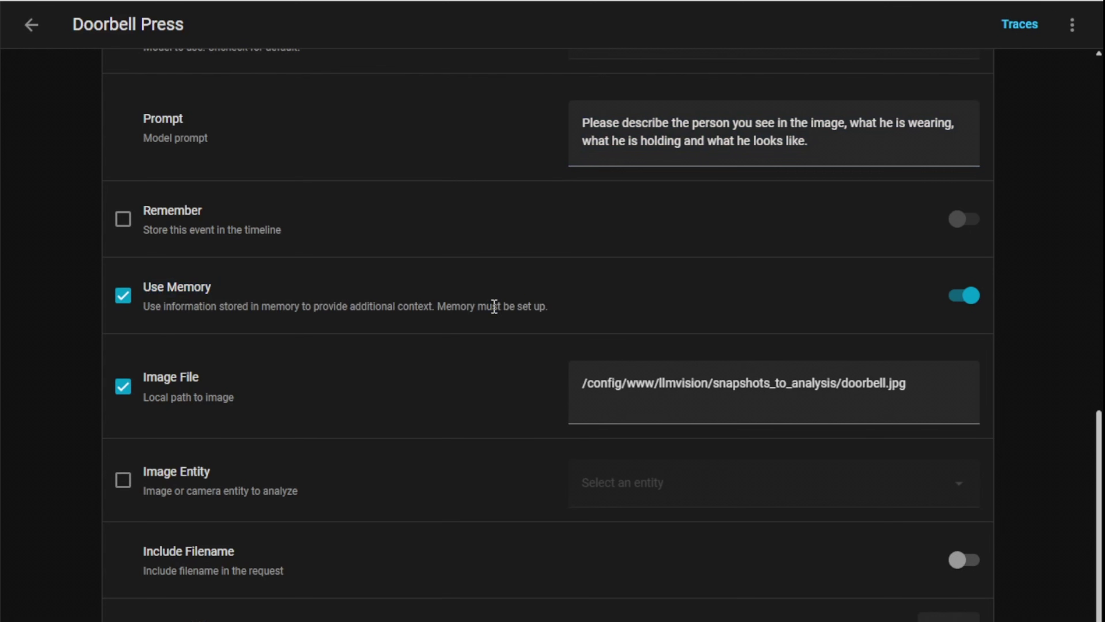
{"action": "scroll", "coordinate": [542, 378], "scroll_direction": "up", "scroll_amount": 2}
{"action": "left_click_drag", "start_coordinate": [928, 469], "coordinate": [578, 477]}
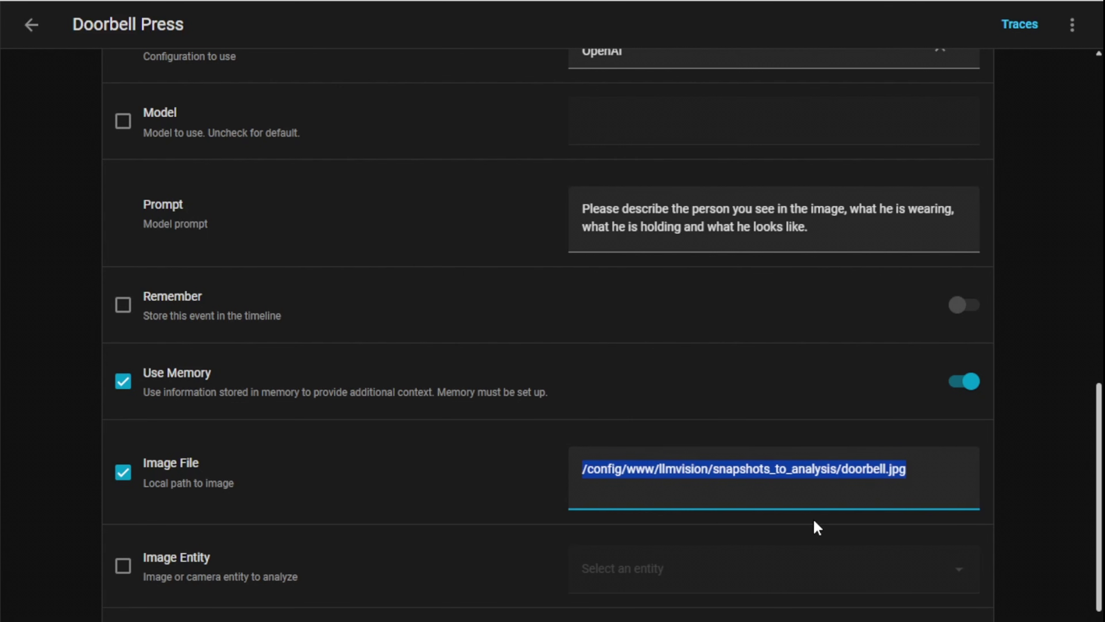
- Set the Image Analyzer action's Maximum Tokens to 143
{"action": "scroll", "coordinate": [725, 553], "scroll_direction": "down", "scroll_amount": 10}
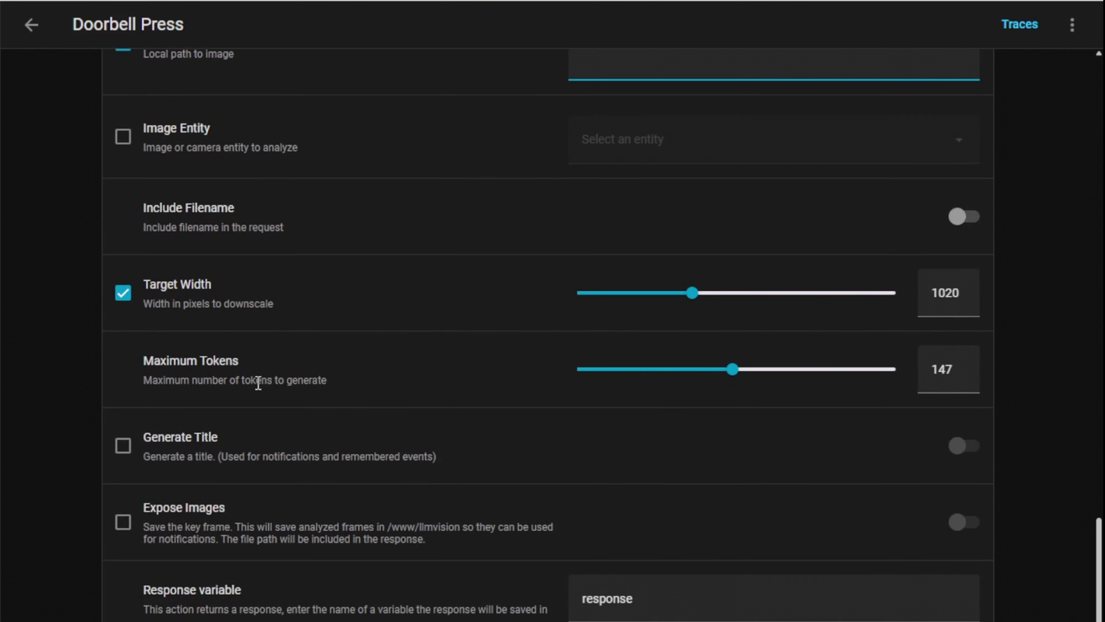
{"action": "left_click_drag", "start_coordinate": [733, 370], "coordinate": [729, 404]}
{"action": "scroll", "coordinate": [260, 520], "scroll_direction": "down", "scroll_amount": 2}
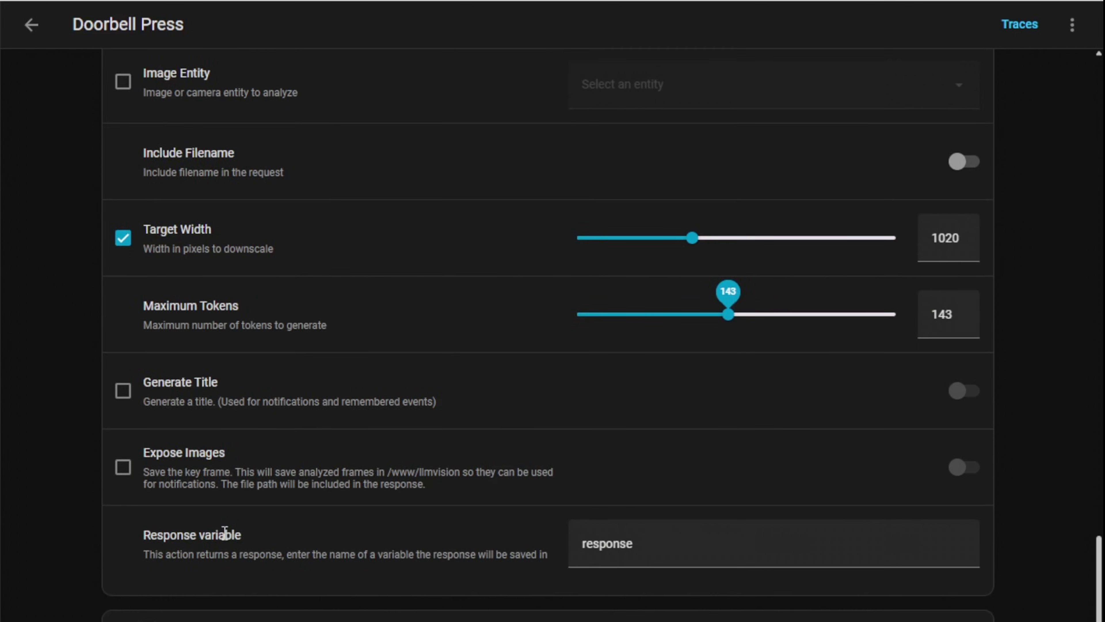
- Highlight the Response variable setting and its variable name in the Image Analyzer action
{"action": "left_click_drag", "start_coordinate": [242, 534], "coordinate": [141, 544]}
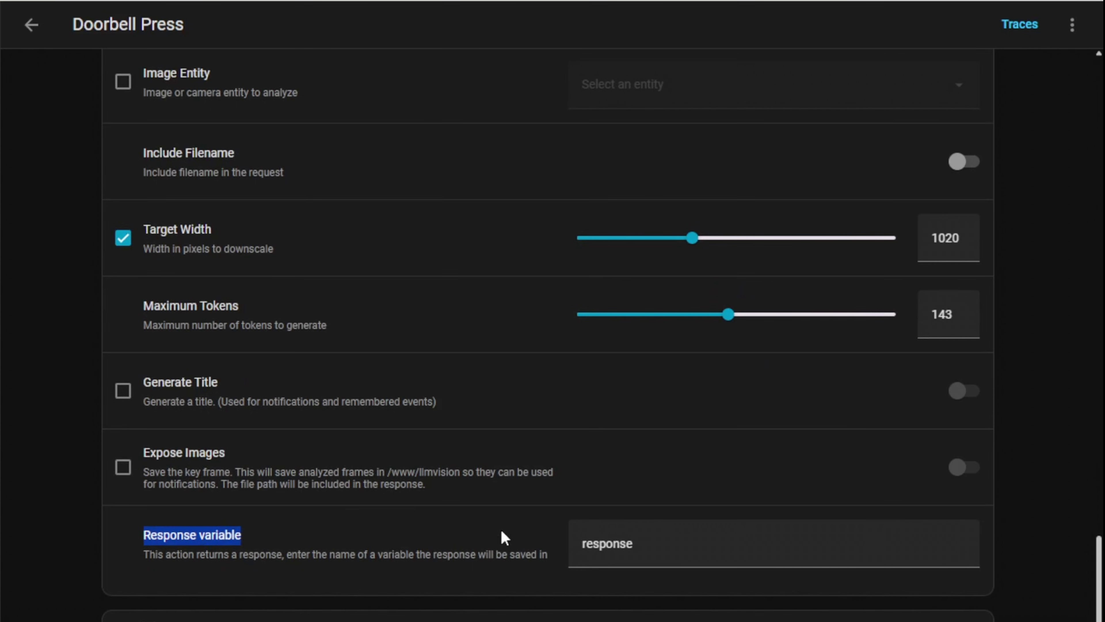
{"action": "left_click", "coordinate": [601, 542]}
{"action": "double_click", "coordinate": [637, 540]}
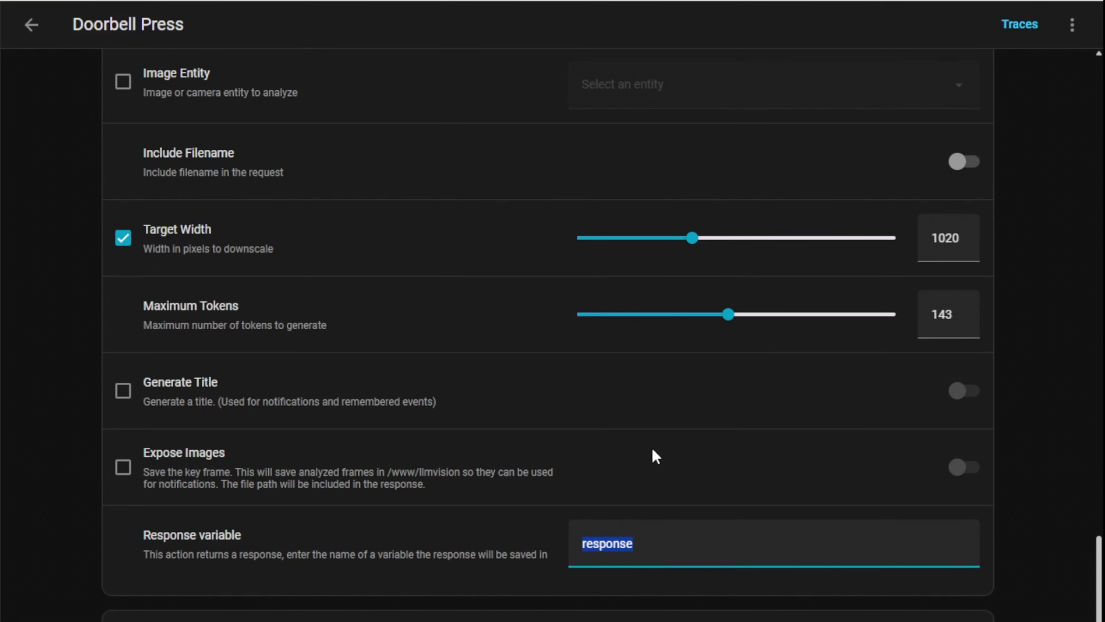
- Examine the message template, title and image data of the mobile app notification action in Doorbell Press
{"action": "scroll", "coordinate": [666, 494], "scroll_direction": "down", "scroll_amount": 10}
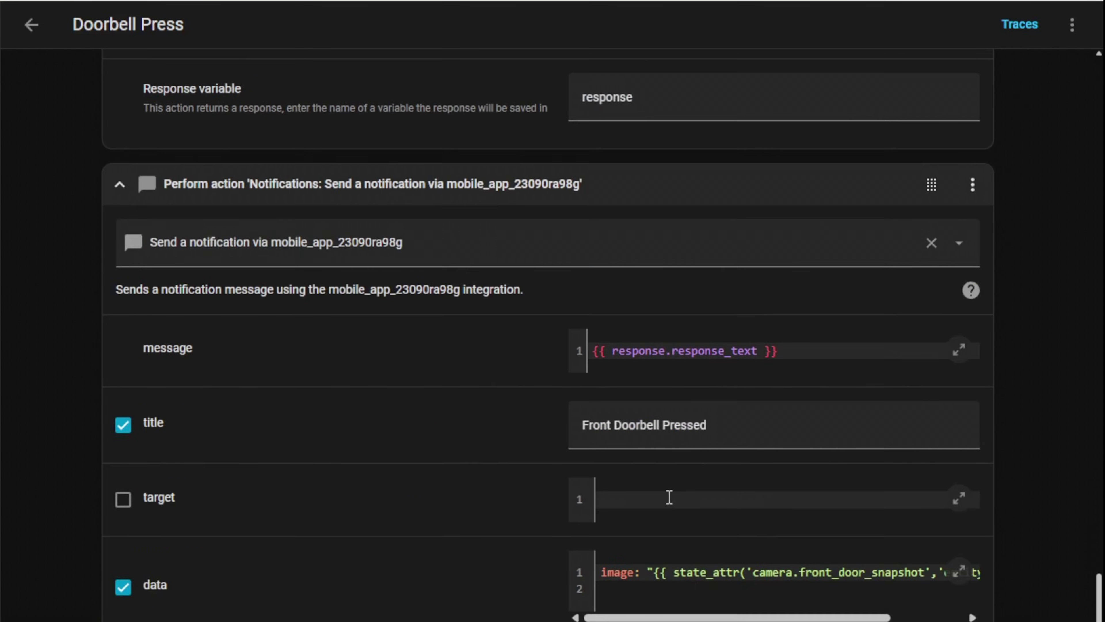
{"action": "left_click", "coordinate": [723, 350]}
{"action": "double_click", "coordinate": [722, 350]}
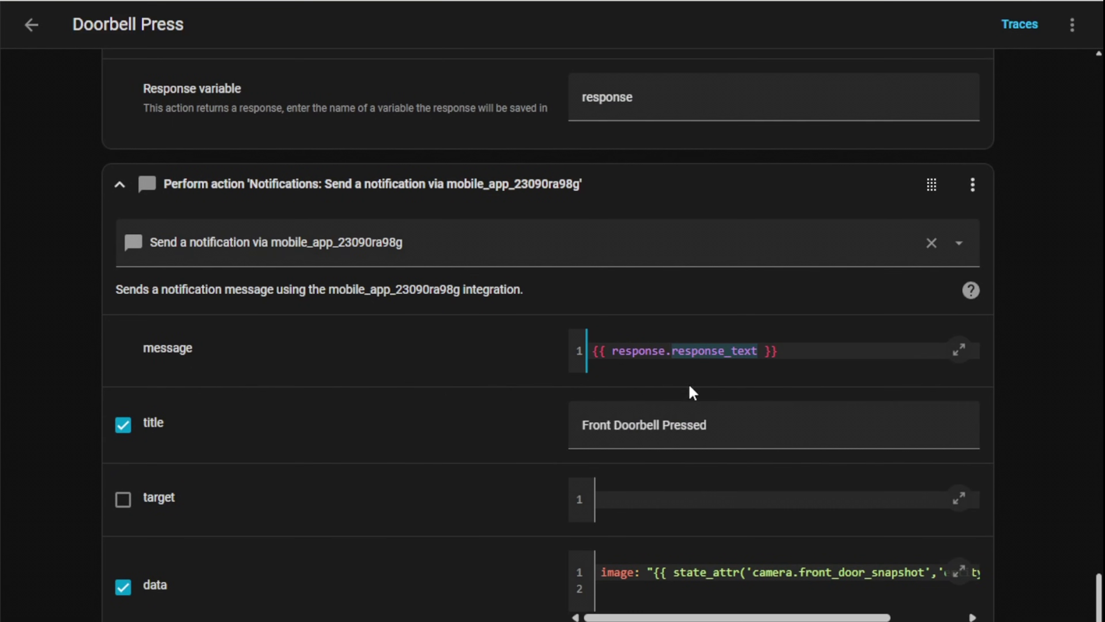
{"action": "left_click_drag", "start_coordinate": [737, 437], "coordinate": [581, 432]}
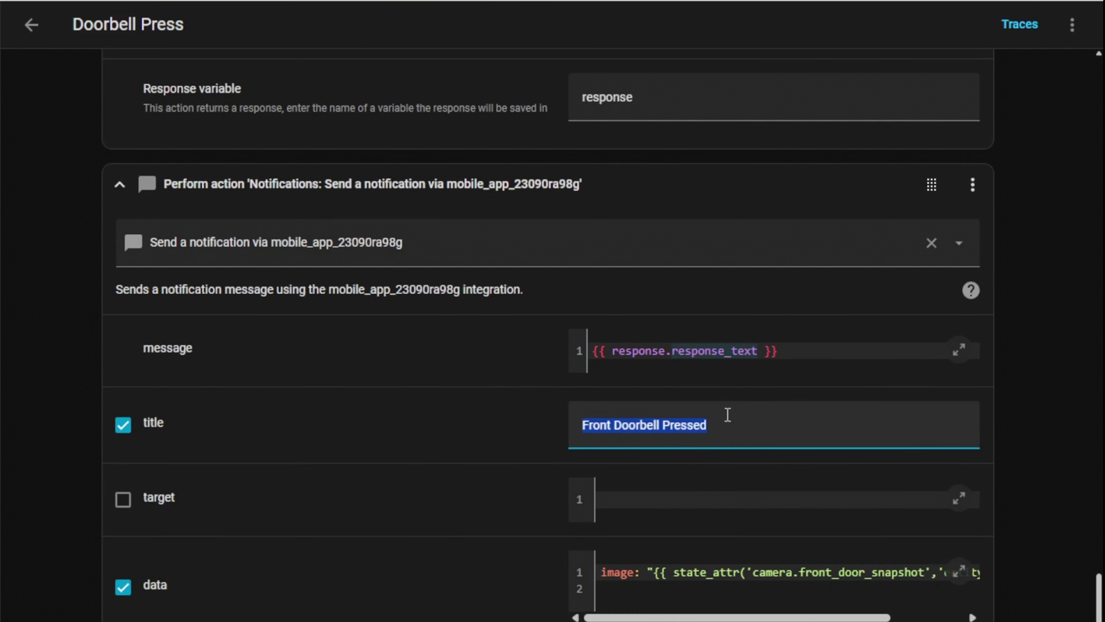
{"action": "left_click", "coordinate": [765, 590]}
{"action": "scroll", "coordinate": [802, 599], "scroll_direction": "right", "scroll_amount": 3}
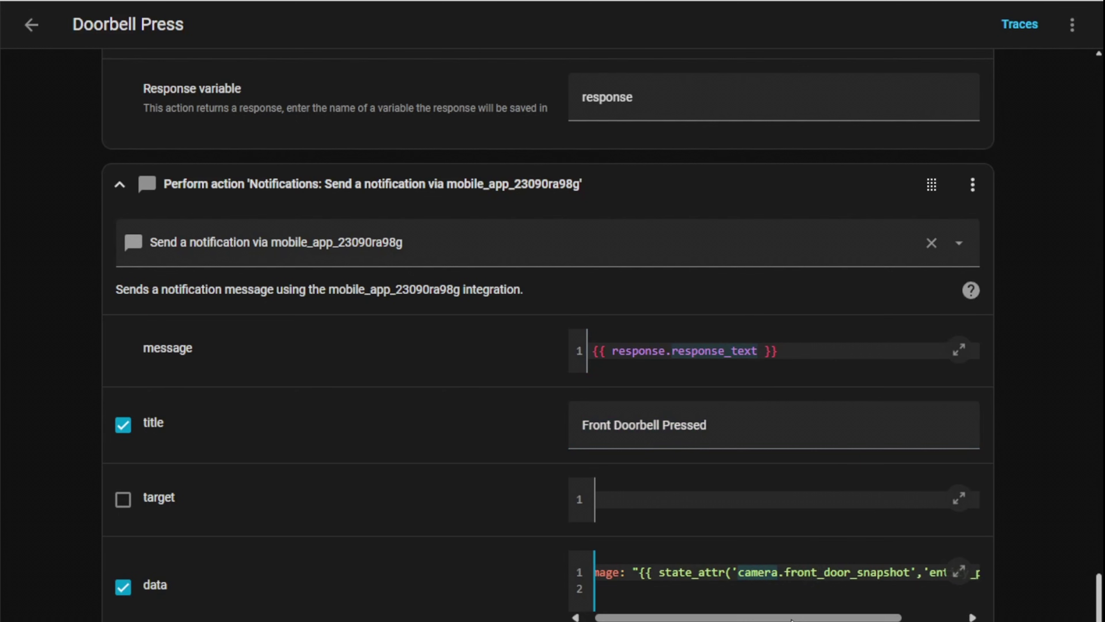
- Highlight the camera entity in the notification's image data and look up the Front Door device's Snapshot entity settings
{"action": "left_click_drag", "start_coordinate": [897, 574], "coordinate": [722, 574]}
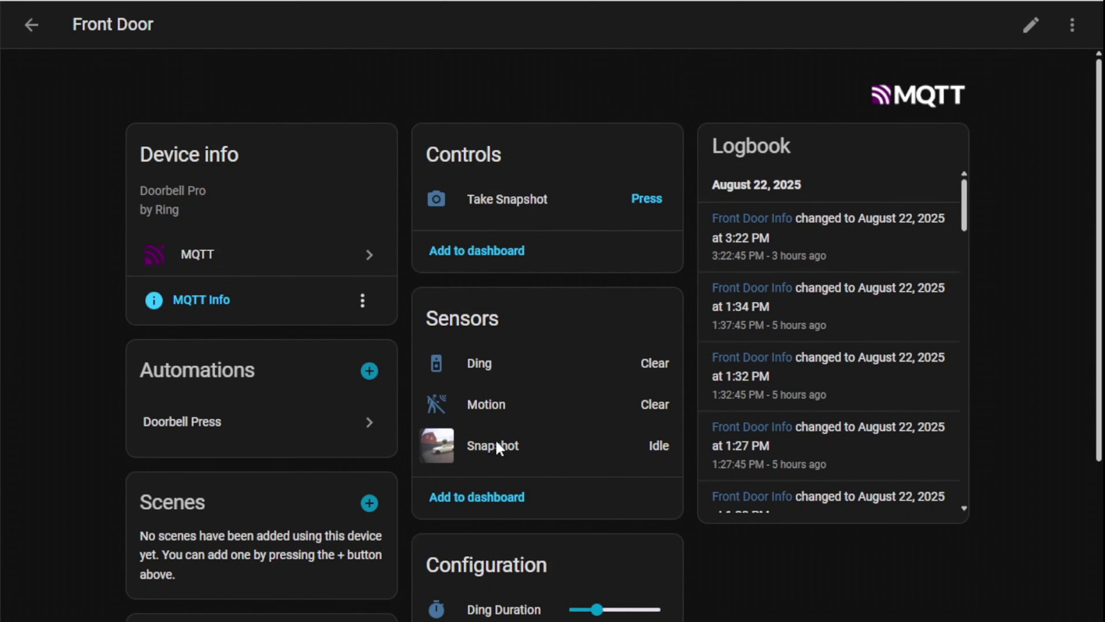
{"action": "left_click", "coordinate": [496, 444]}
{"action": "left_click", "coordinate": [615, 69]}
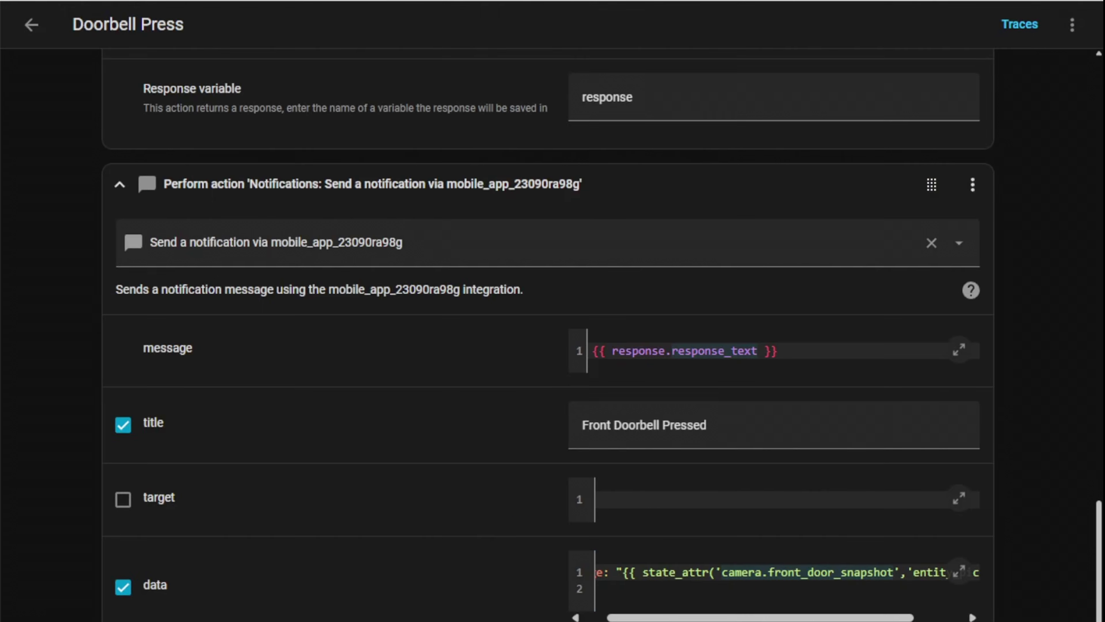
- Review the target and message of the Assist satellite Announce action in the Doorbell Press automation
{"action": "scroll", "coordinate": [599, 370], "scroll_direction": "down", "scroll_amount": 10}
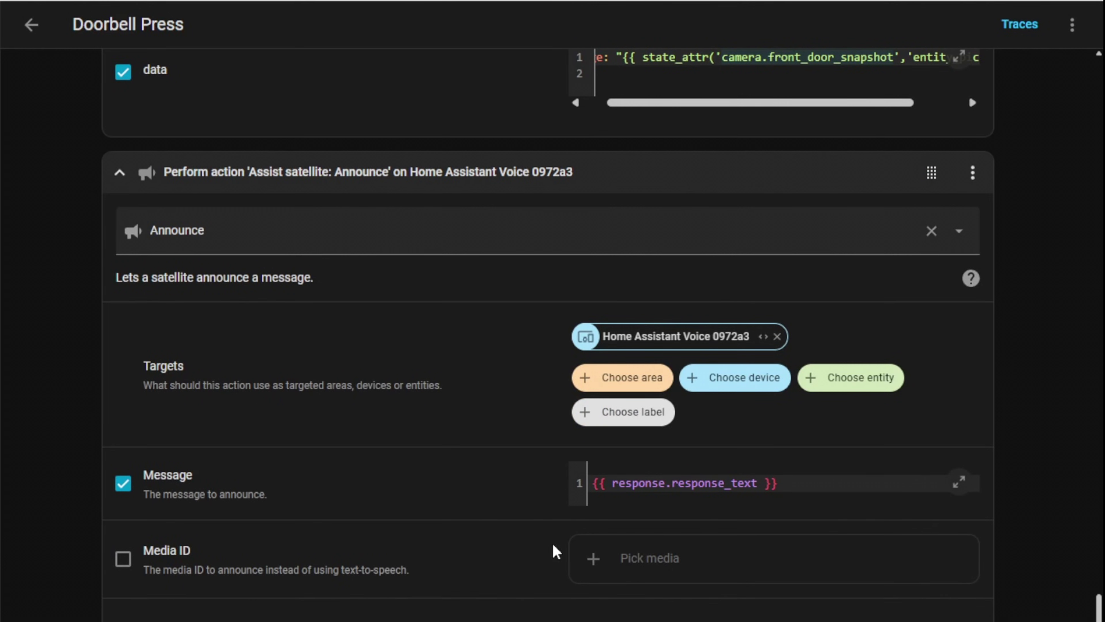
{"action": "scroll", "coordinate": [397, 395], "scroll_direction": "down", "scroll_amount": 1}
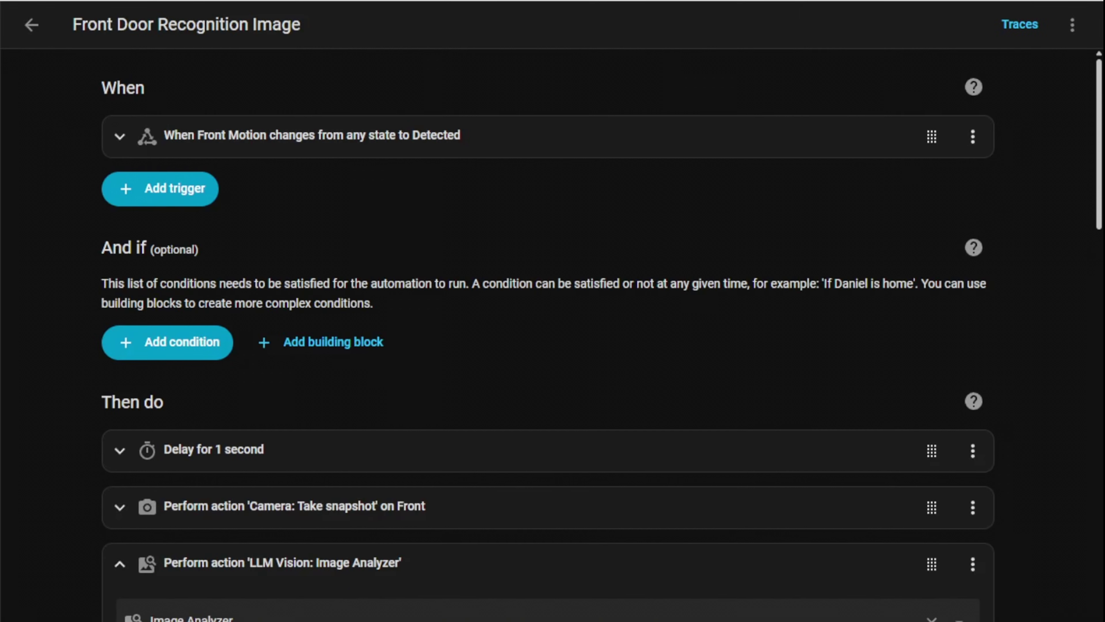
- Examine the Image Analyzer prompt in the Front Door Recognition Image automation, highlighting its role-inference and ghost instructions
{"action": "scroll", "coordinate": [548, 335], "scroll_direction": "down", "scroll_amount": 8}
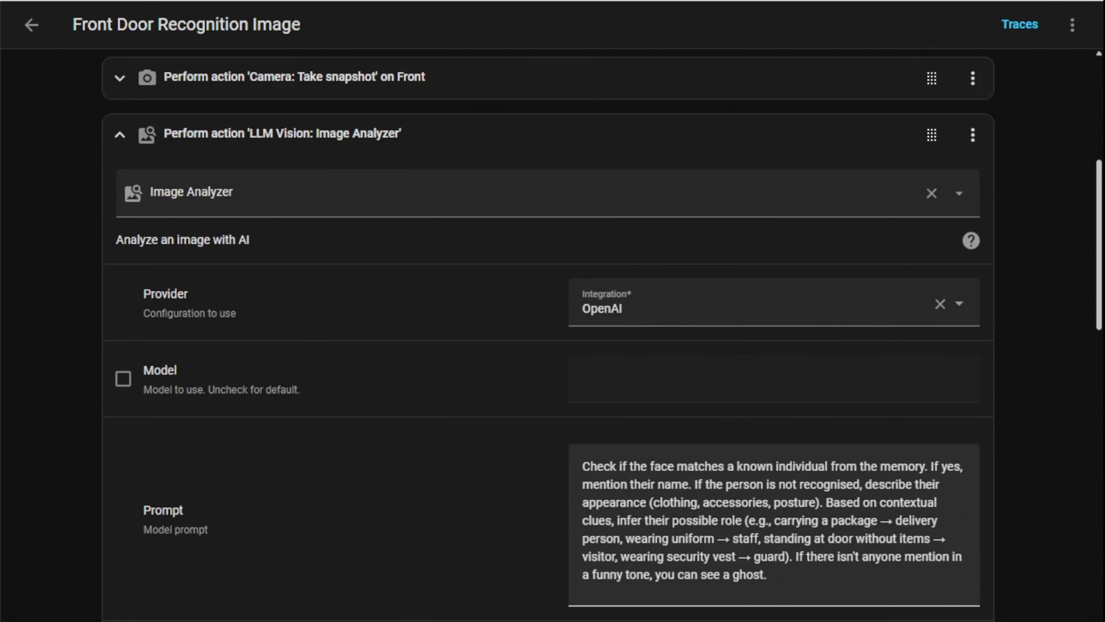
{"action": "left_click_drag", "start_coordinate": [767, 574], "coordinate": [583, 460]}
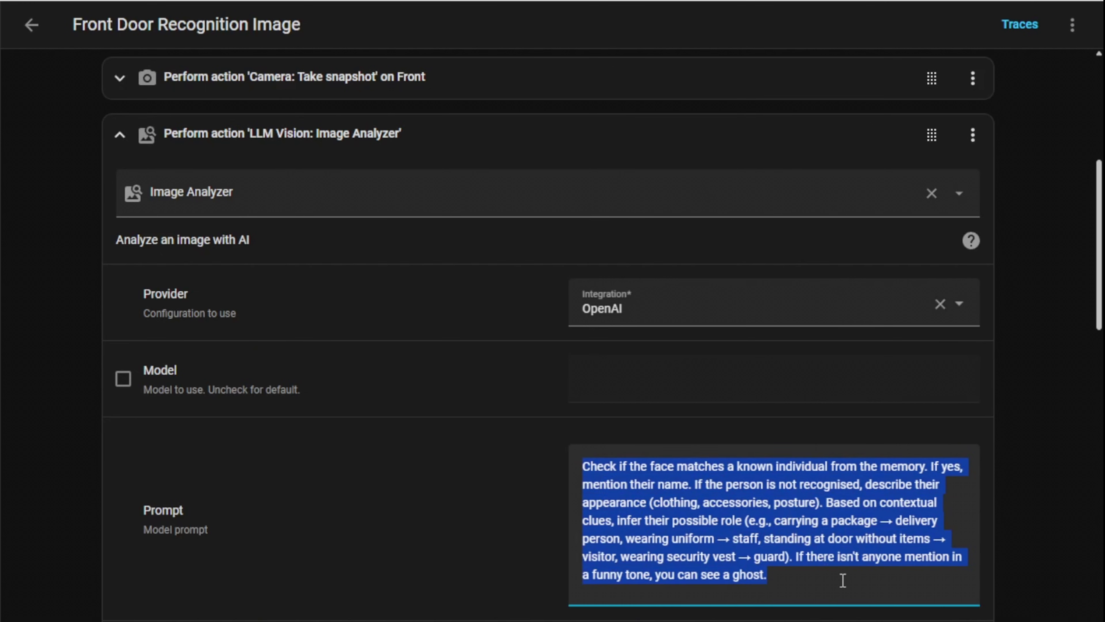
{"action": "left_click_drag", "start_coordinate": [796, 584], "coordinate": [830, 503]}
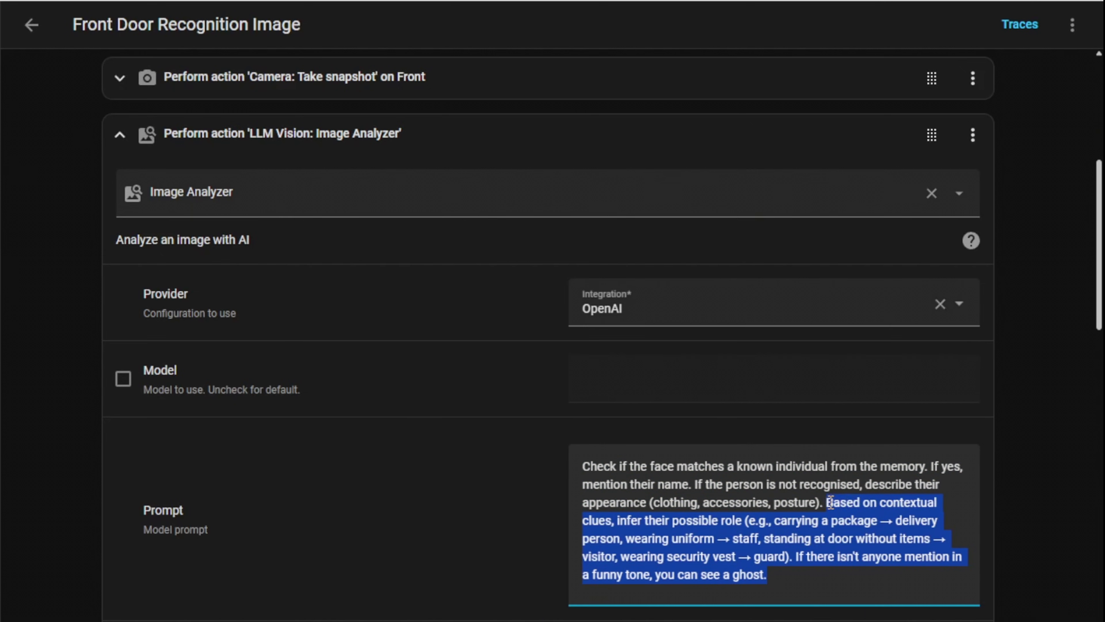
{"action": "left_click", "coordinate": [819, 575]}
{"action": "left_click_drag", "start_coordinate": [767, 574], "coordinate": [827, 503]}
{"action": "left_click", "coordinate": [385, 481]}
- Review the remaining Image Analyzer settings and the notification action of the Front Door Recognition Image automation
{"action": "scroll", "coordinate": [385, 480], "scroll_direction": "down", "scroll_amount": 5}
{"action": "scroll", "coordinate": [386, 483], "scroll_direction": "down", "scroll_amount": 15}
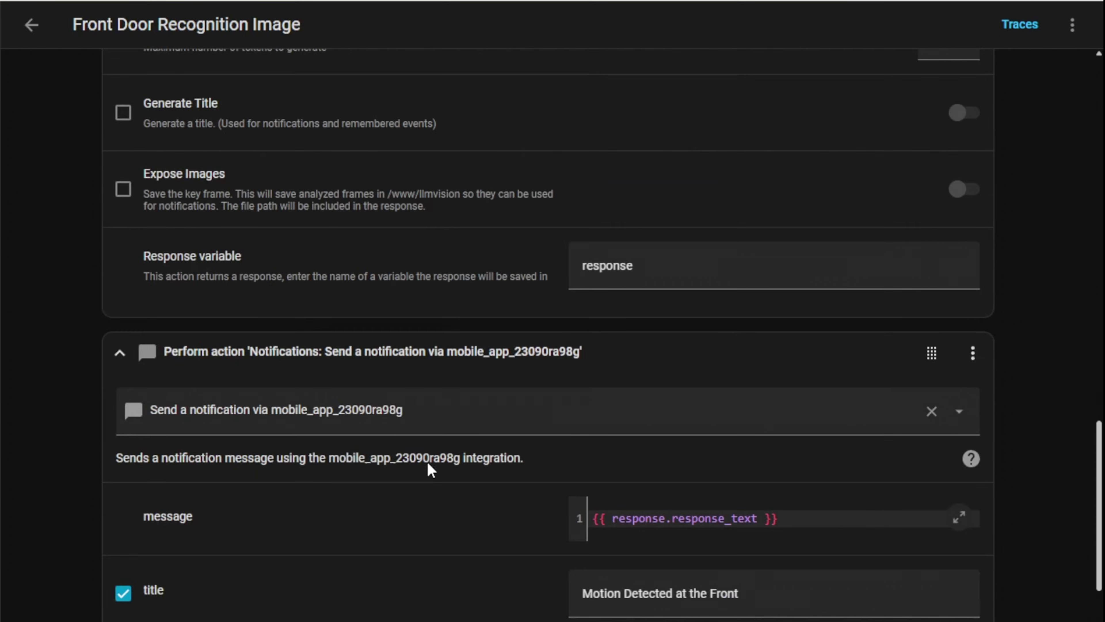
{"action": "scroll", "coordinate": [453, 378], "scroll_direction": "down", "scroll_amount": 10}
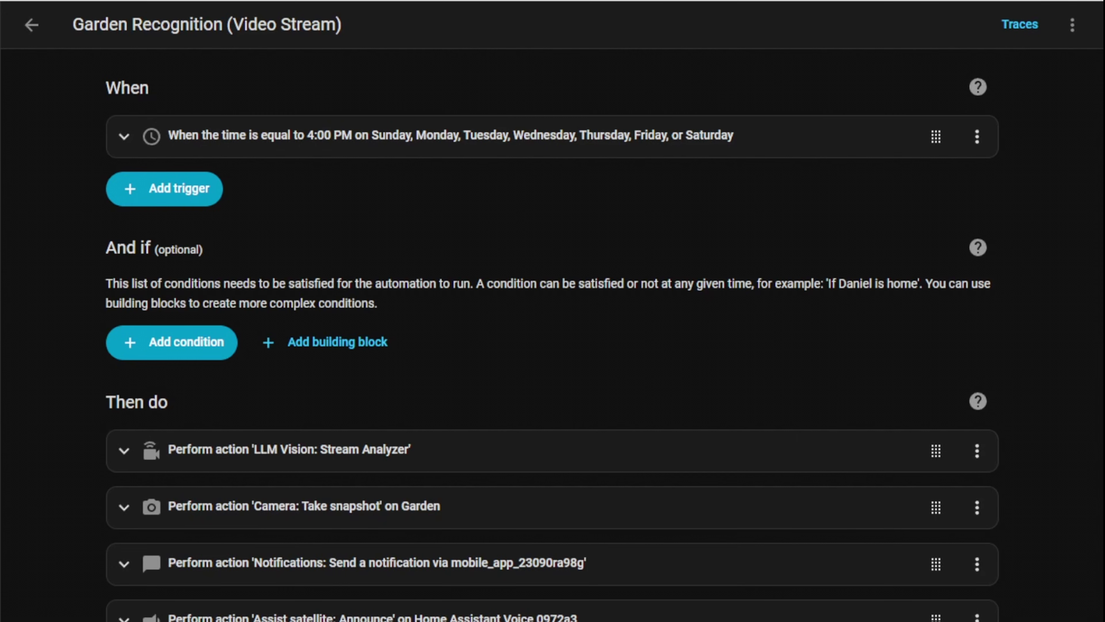
- Review the provider, memory and camera entity settings of the Garden Recognition (Video Stream) automation's Stream Analyzer action
{"action": "scroll", "coordinate": [624, 298], "scroll_direction": "down", "scroll_amount": 5}
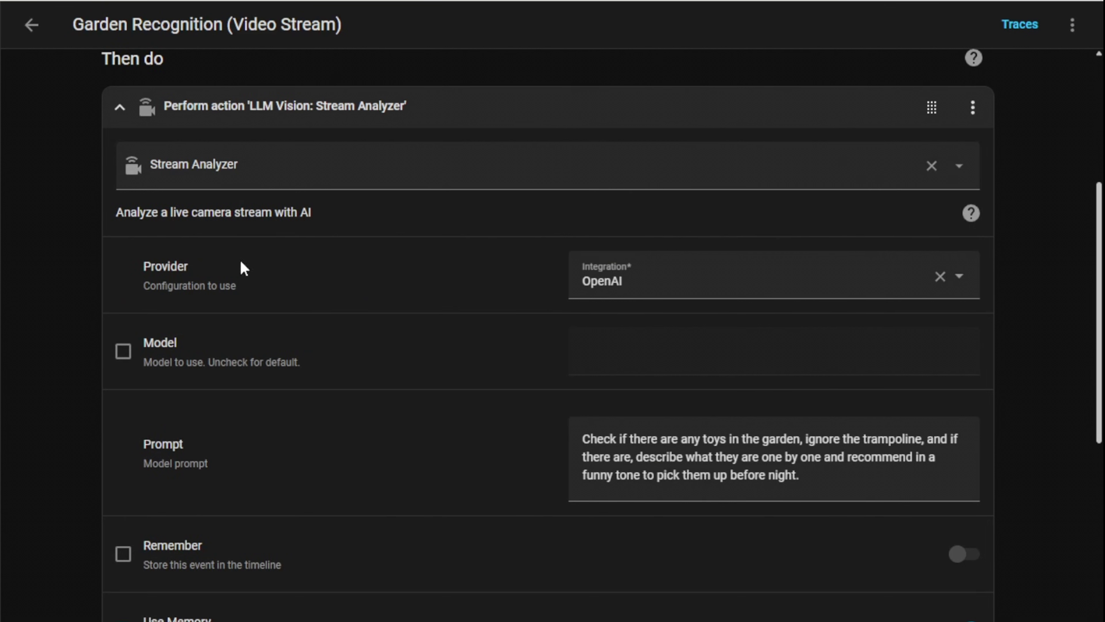
{"action": "scroll", "coordinate": [451, 294], "scroll_direction": "down", "scroll_amount": 3}
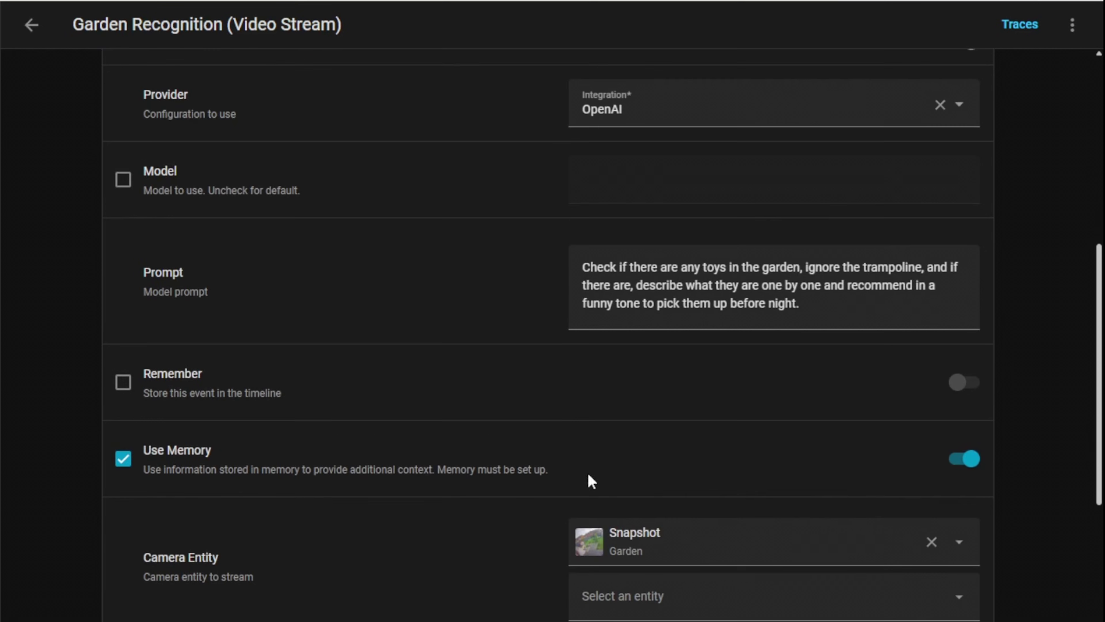
{"action": "scroll", "coordinate": [659, 561], "scroll_direction": "up", "scroll_amount": 5}
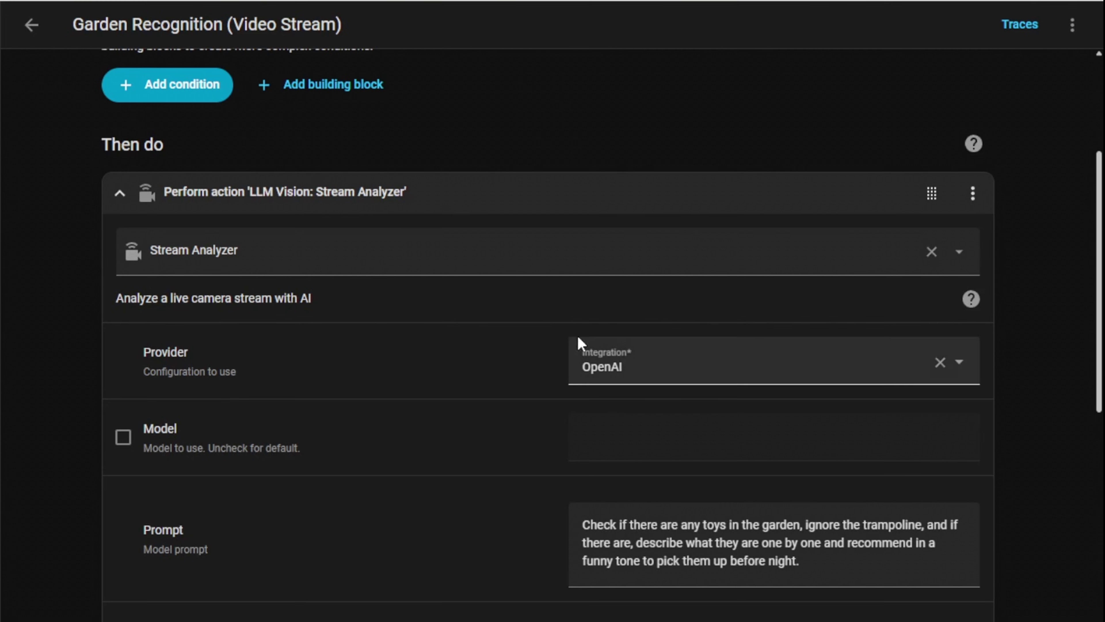
{"action": "scroll", "coordinate": [432, 374], "scroll_direction": "down", "scroll_amount": 4}
{"action": "scroll", "coordinate": [431, 372], "scroll_direction": "down", "scroll_amount": 2}
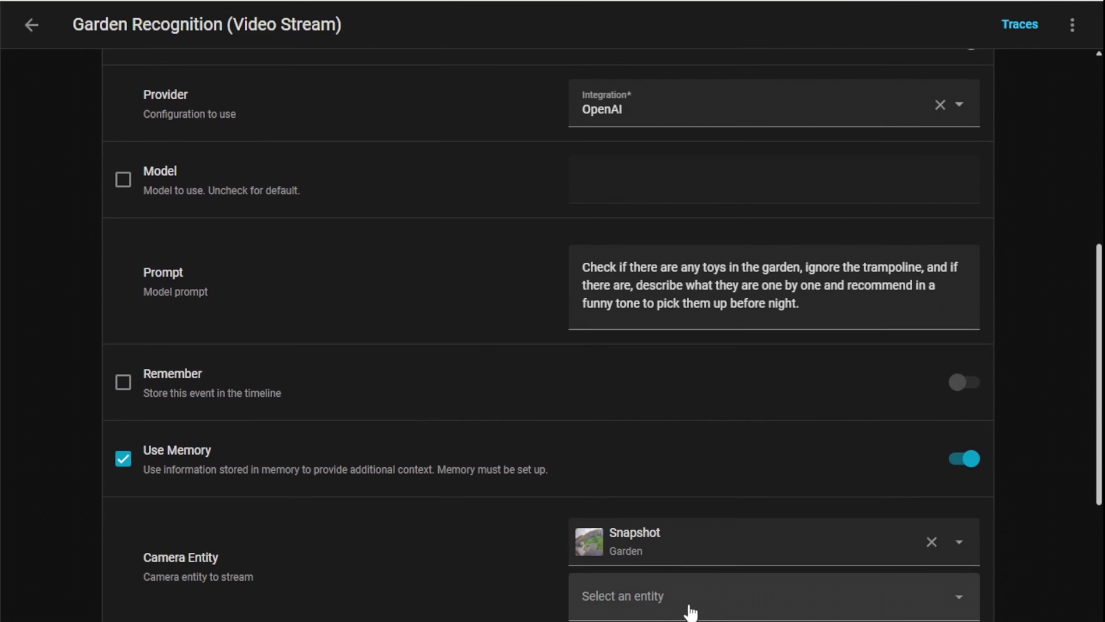
{"action": "scroll", "coordinate": [433, 392], "scroll_direction": "up", "scroll_amount": 6}
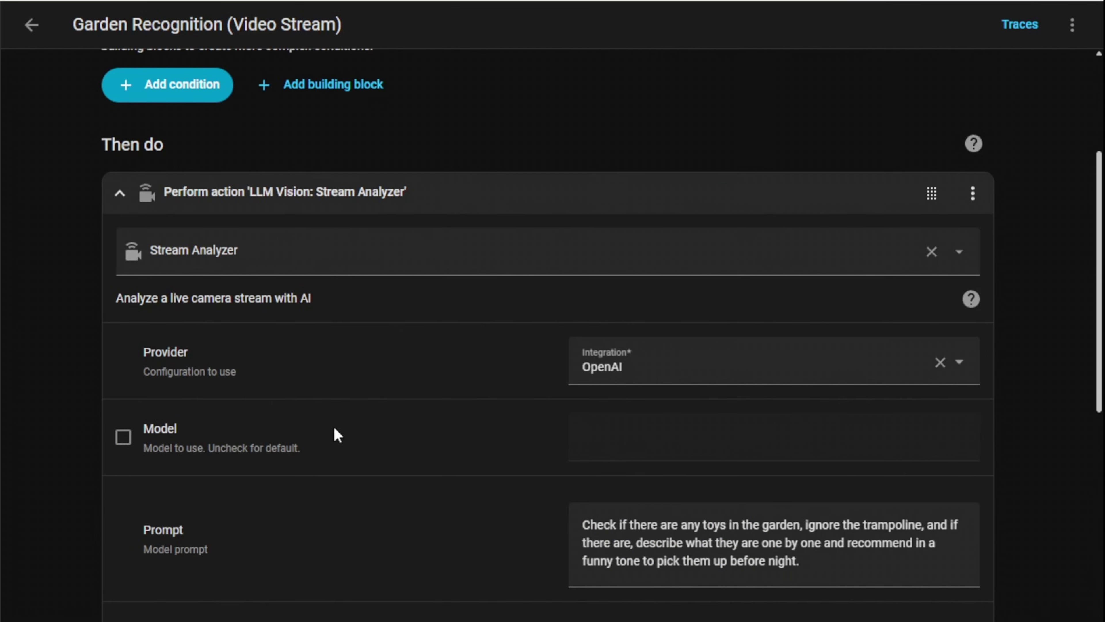
- Examine the Stream Analyzer's garden toys prompt and its Recording Duration and Max Frames settings
{"action": "scroll", "coordinate": [405, 454], "scroll_direction": "down", "scroll_amount": 2}
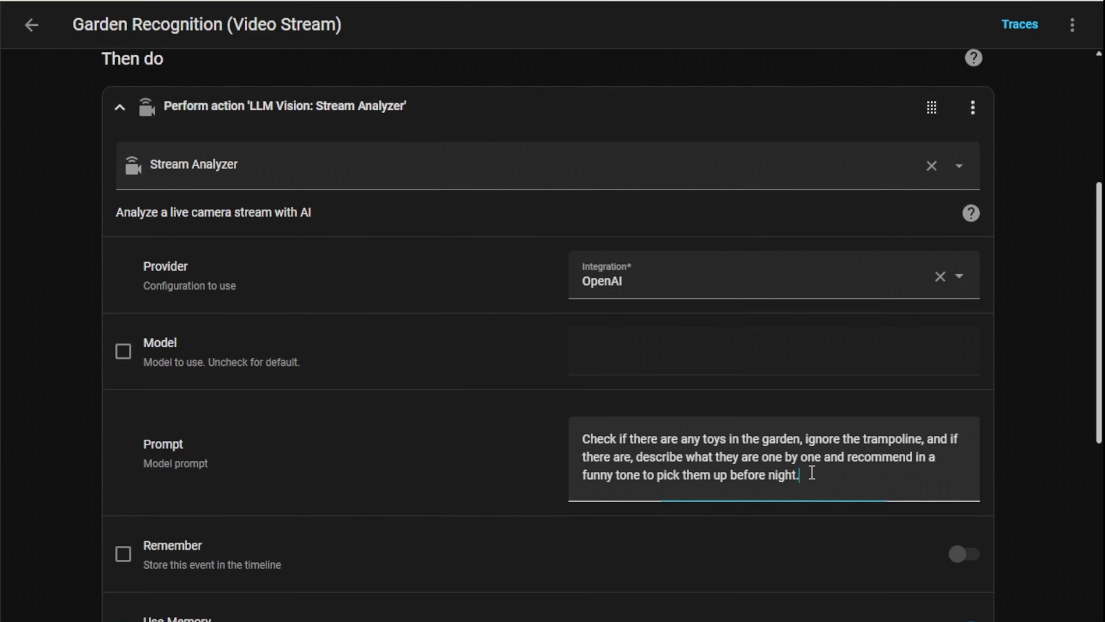
{"action": "left_click_drag", "start_coordinate": [807, 474], "coordinate": [586, 439]}
{"action": "left_click", "coordinate": [820, 478]}
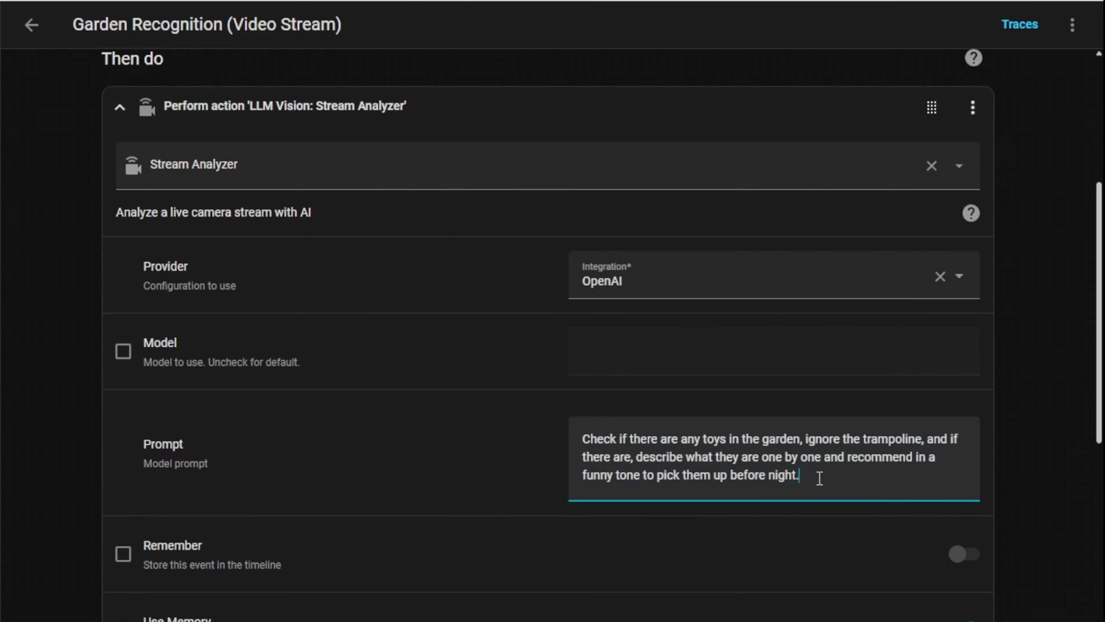
{"action": "scroll", "coordinate": [427, 454], "scroll_direction": "down", "scroll_amount": 10}
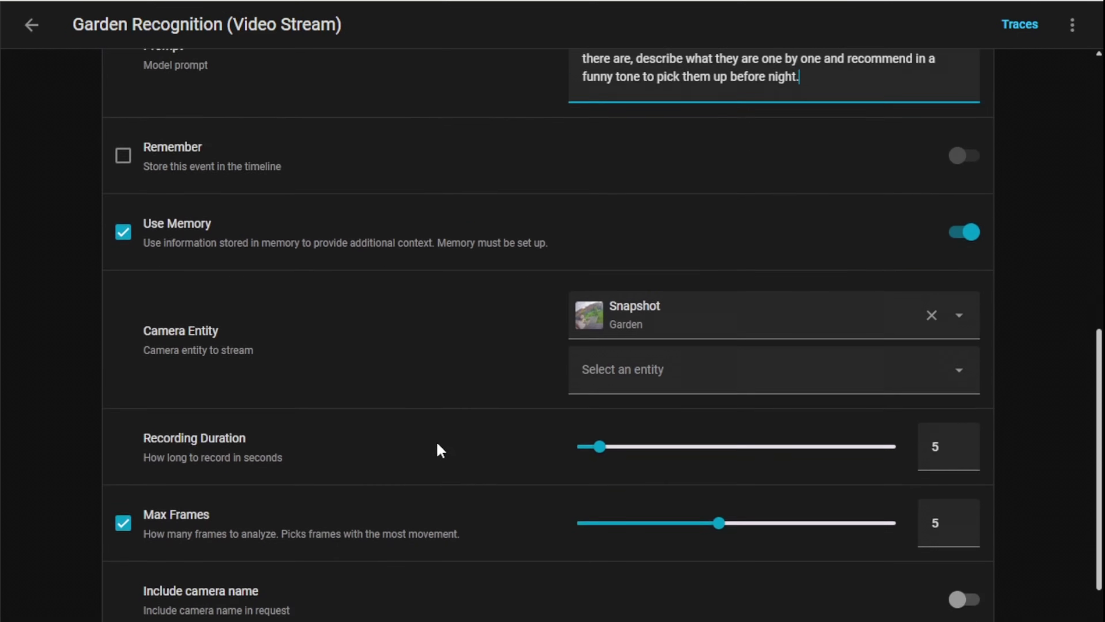
{"action": "scroll", "coordinate": [436, 441], "scroll_direction": "down", "scroll_amount": 11}
- Expand the Garden Take snapshot action and review it with the notification and Announce actions that follow
{"action": "left_click", "coordinate": [464, 575]}
{"action": "scroll", "coordinate": [510, 363], "scroll_direction": "down", "scroll_amount": 8}
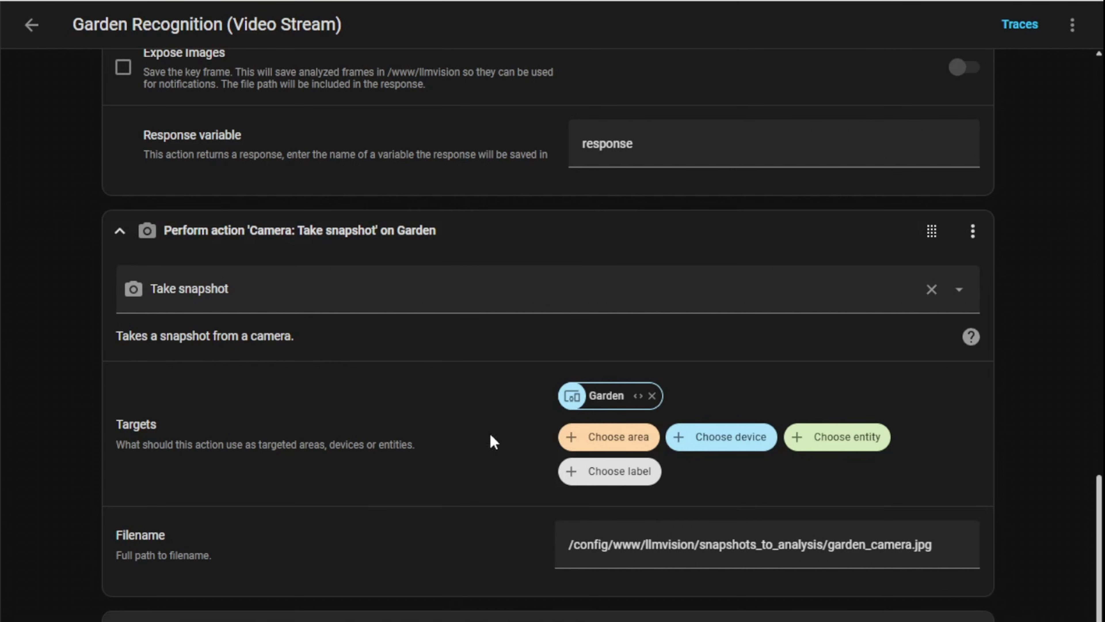
{"action": "scroll", "coordinate": [490, 432], "scroll_direction": "down", "scroll_amount": 10}
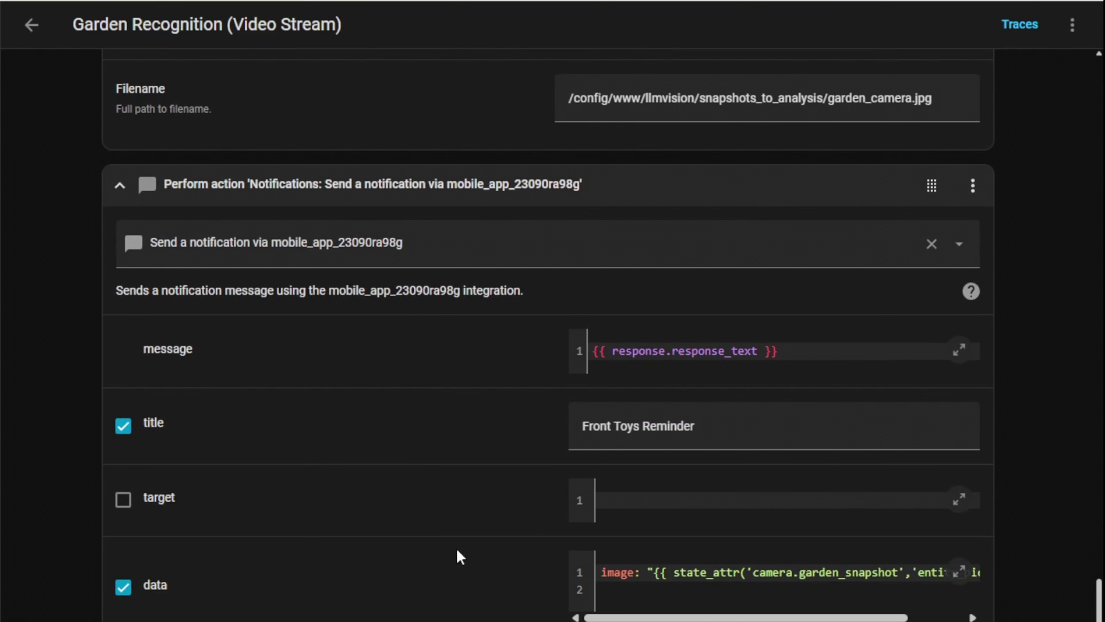
{"action": "scroll", "coordinate": [456, 555], "scroll_direction": "down", "scroll_amount": 12}
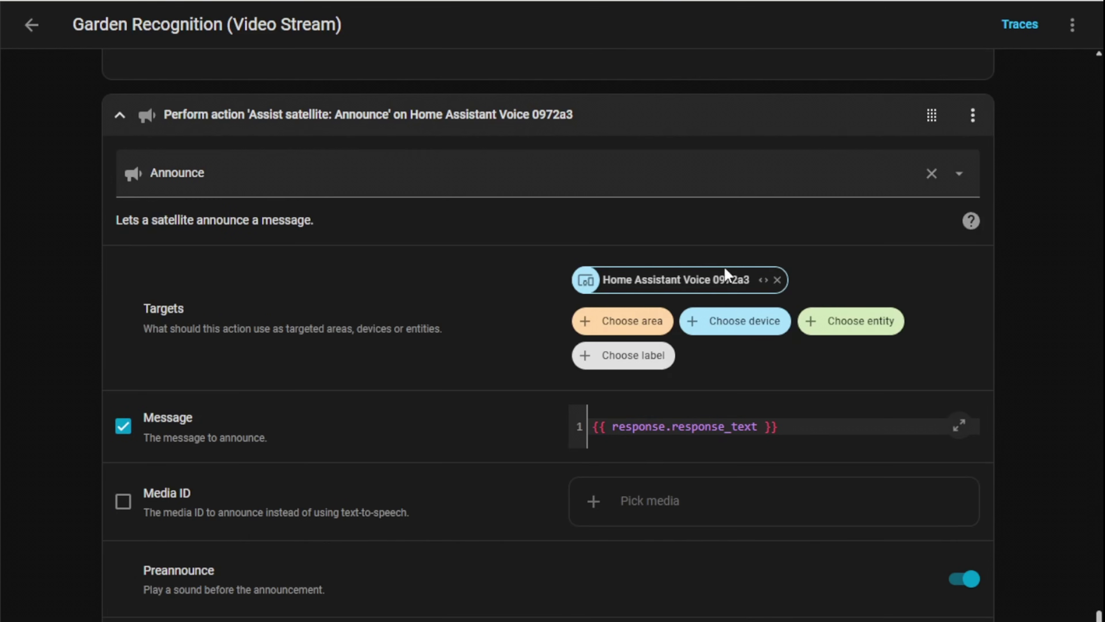